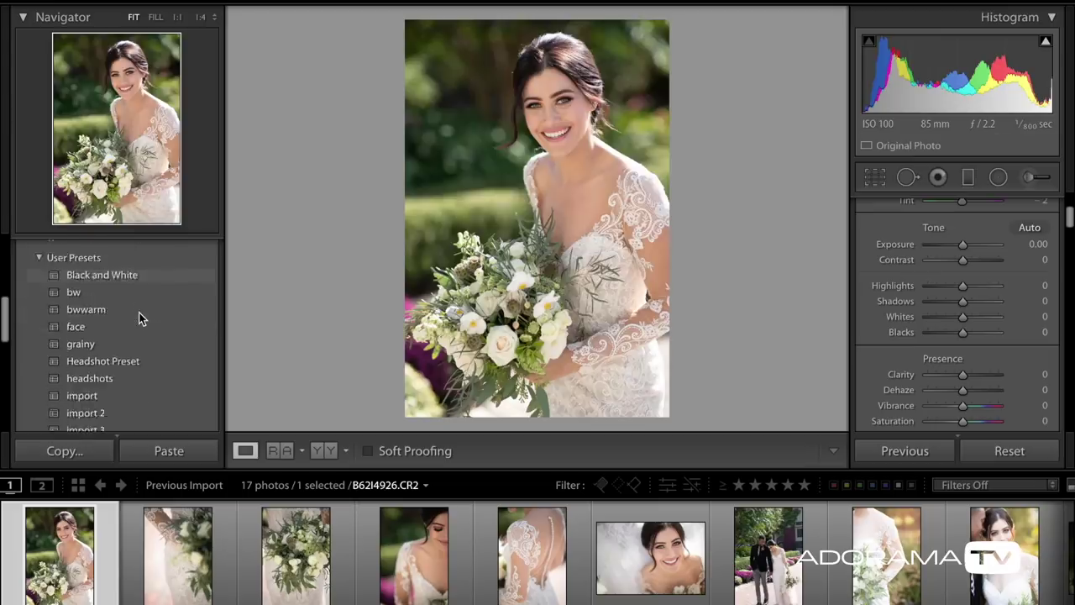
Step: Apply the Joyful Lightroom Import preset and review its Basic sliders (Vibrance +30, Shadows +27, Clarity −5)
scroll(140, 316, down, 5)
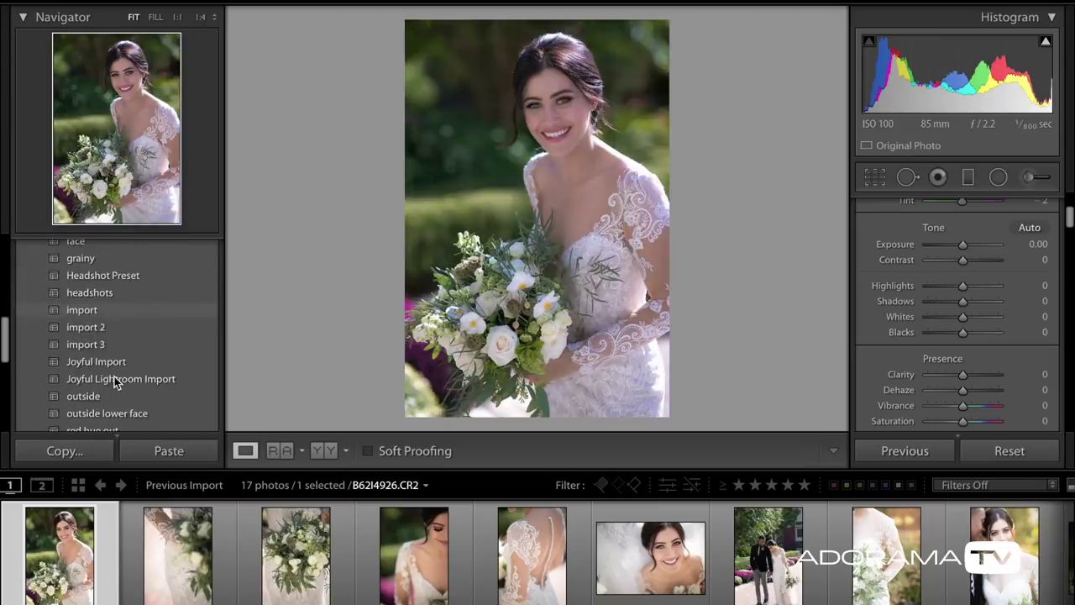
scroll(112, 377, down, 1)
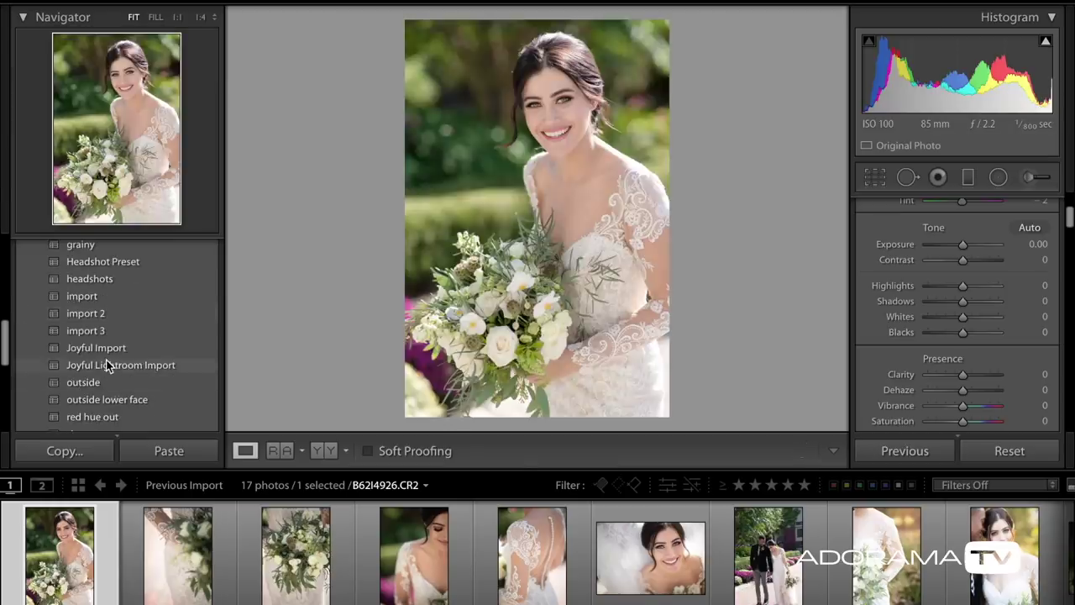
click(107, 366)
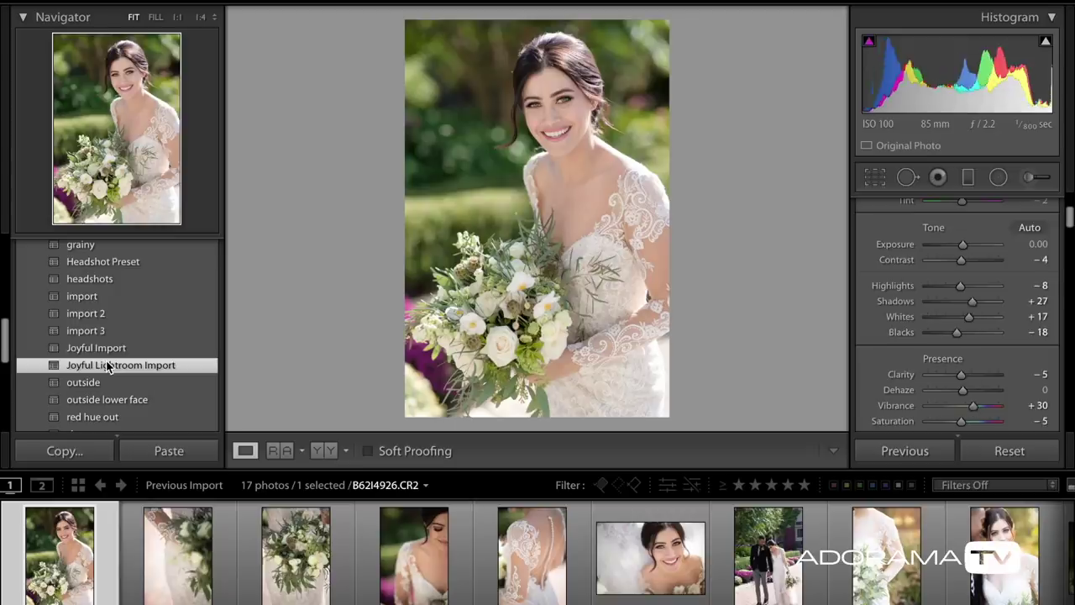
scroll(1030, 339, up, 2)
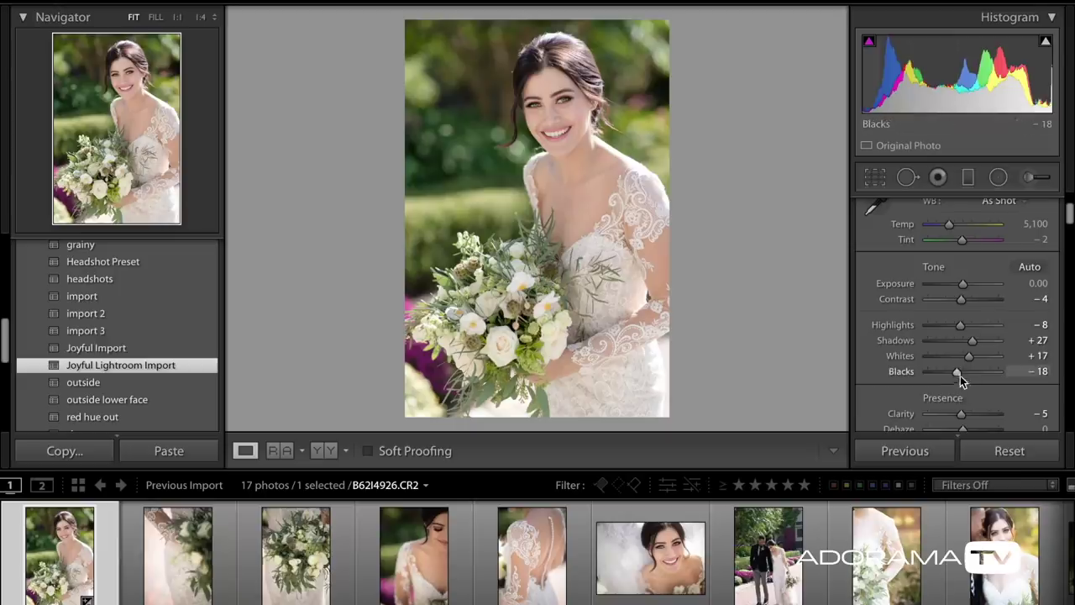
scroll(955, 371, down, 3)
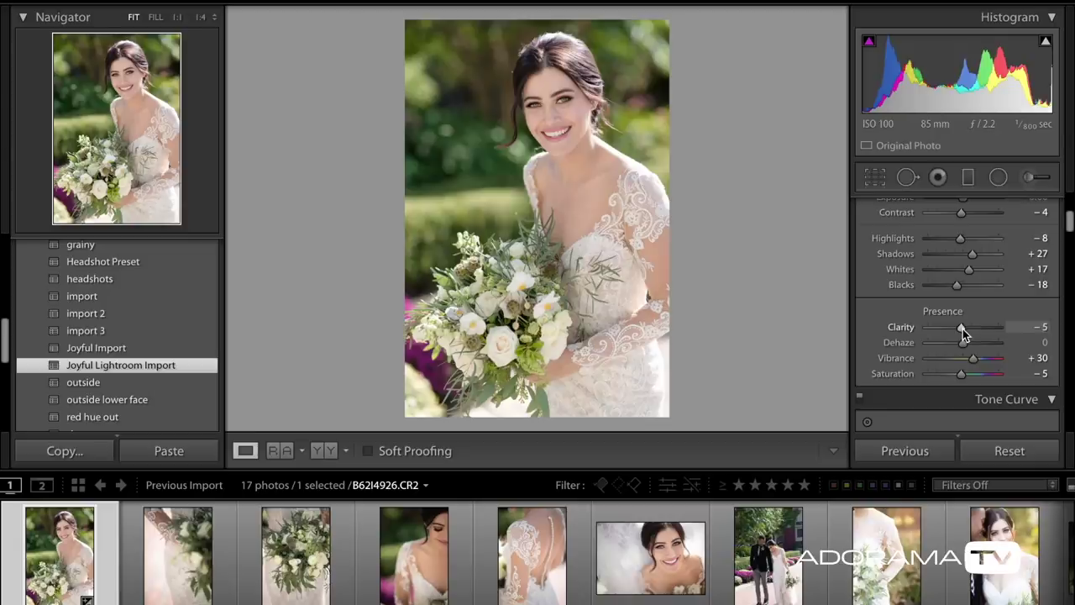
scroll(963, 328, down, 2)
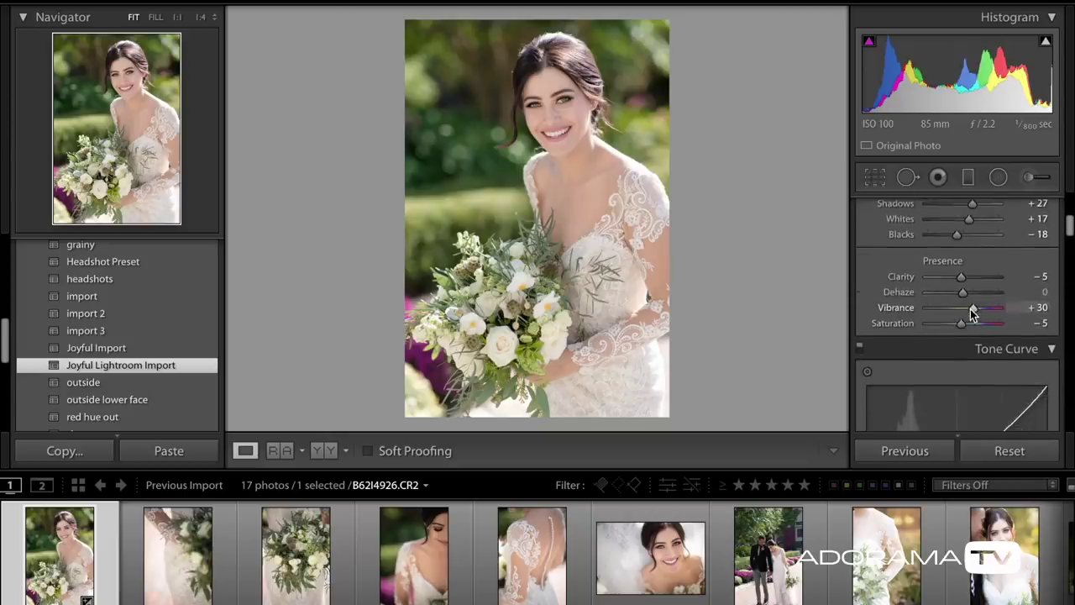
scroll(973, 312, down, 6)
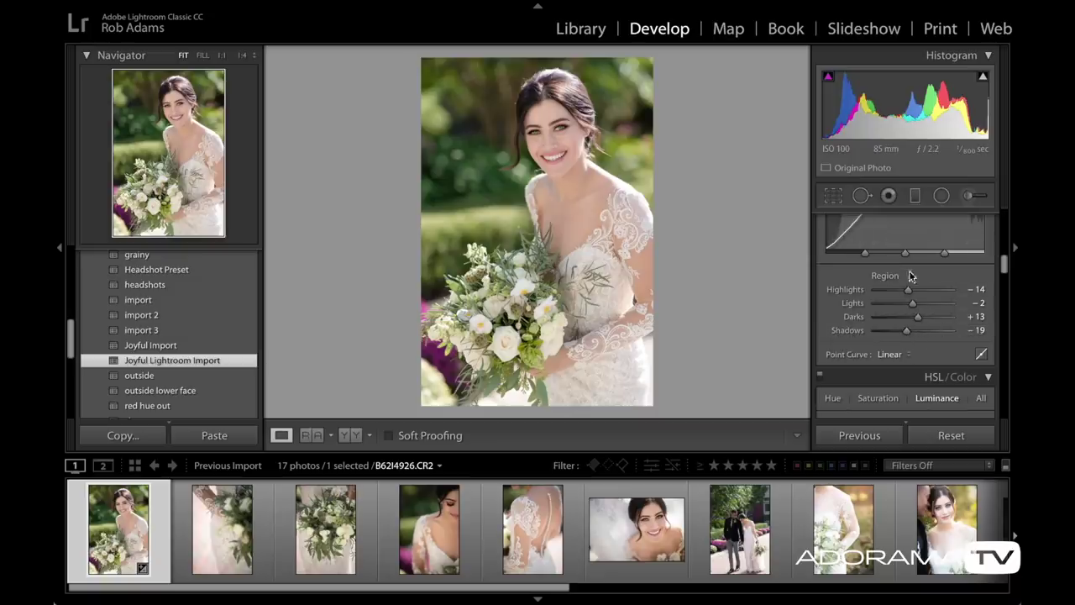
scroll(910, 333, down, 5)
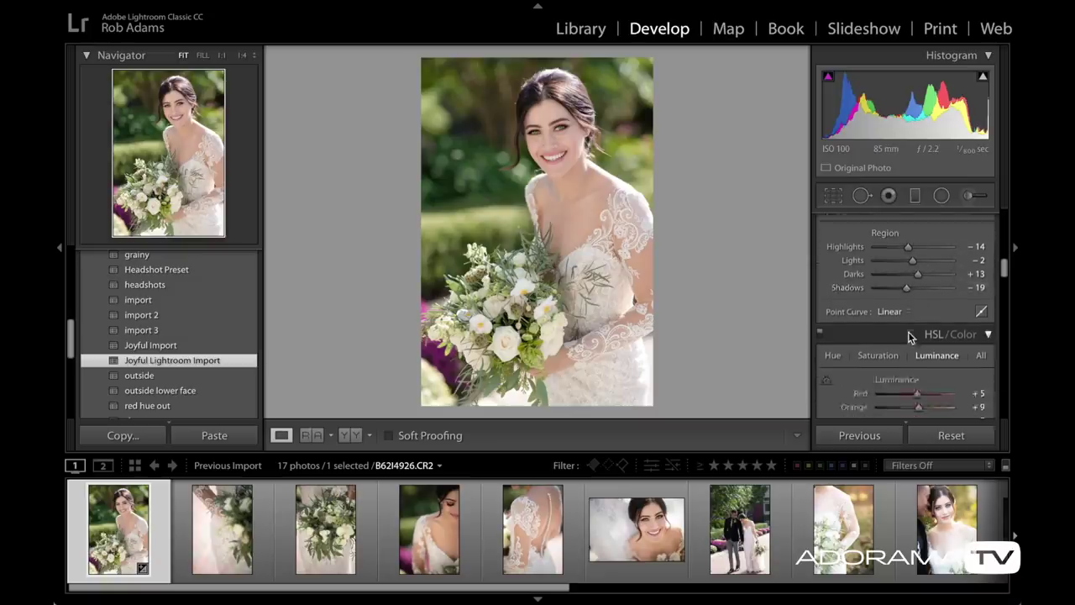
scroll(909, 334, up, 1)
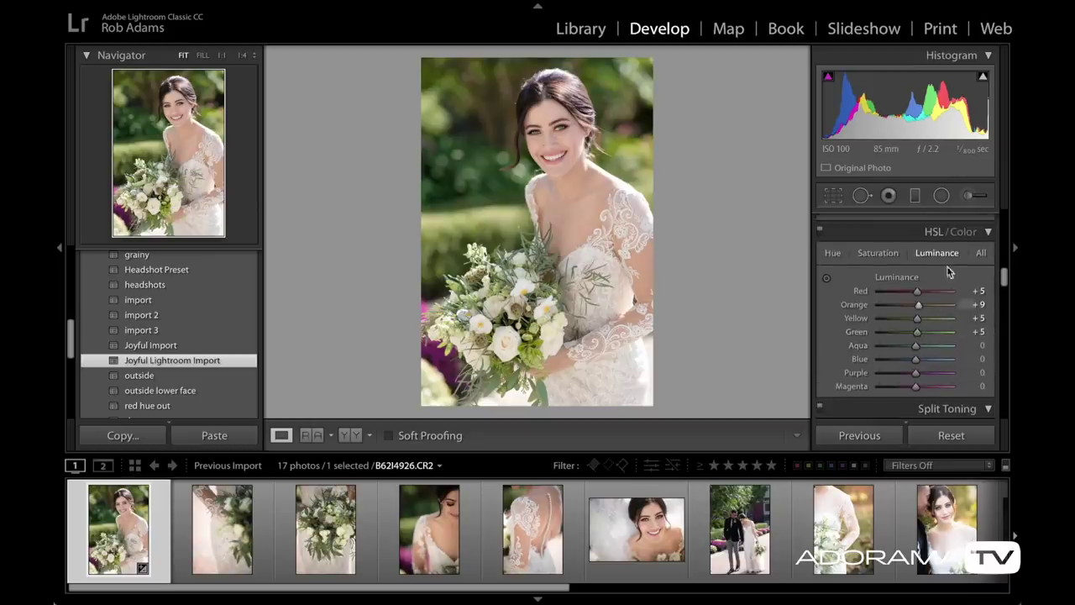
click(878, 253)
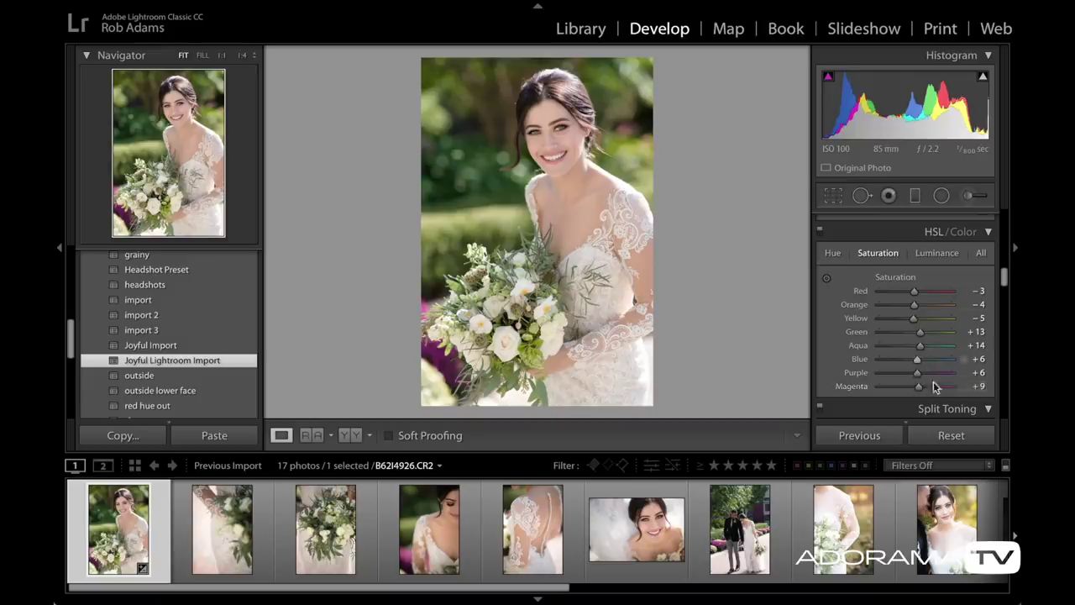
click(954, 254)
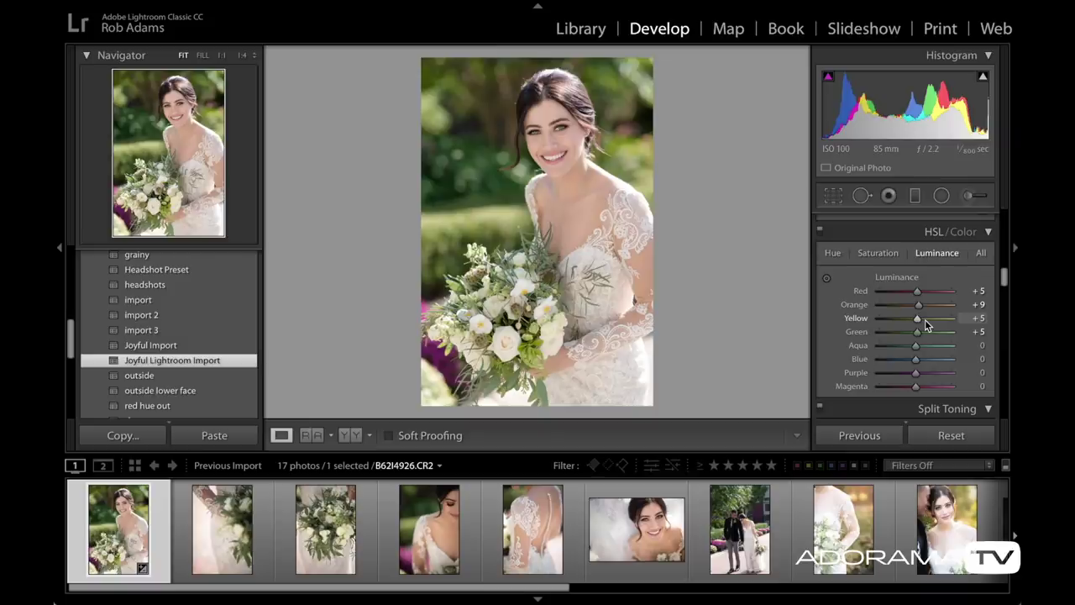
scroll(926, 324, down, 5)
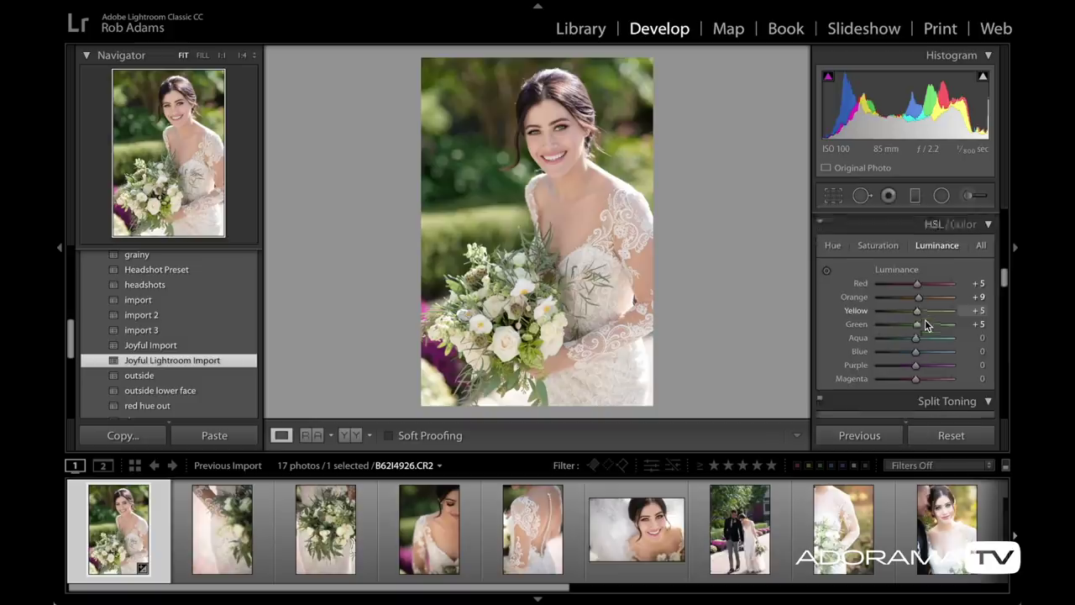
scroll(926, 324, down, 3)
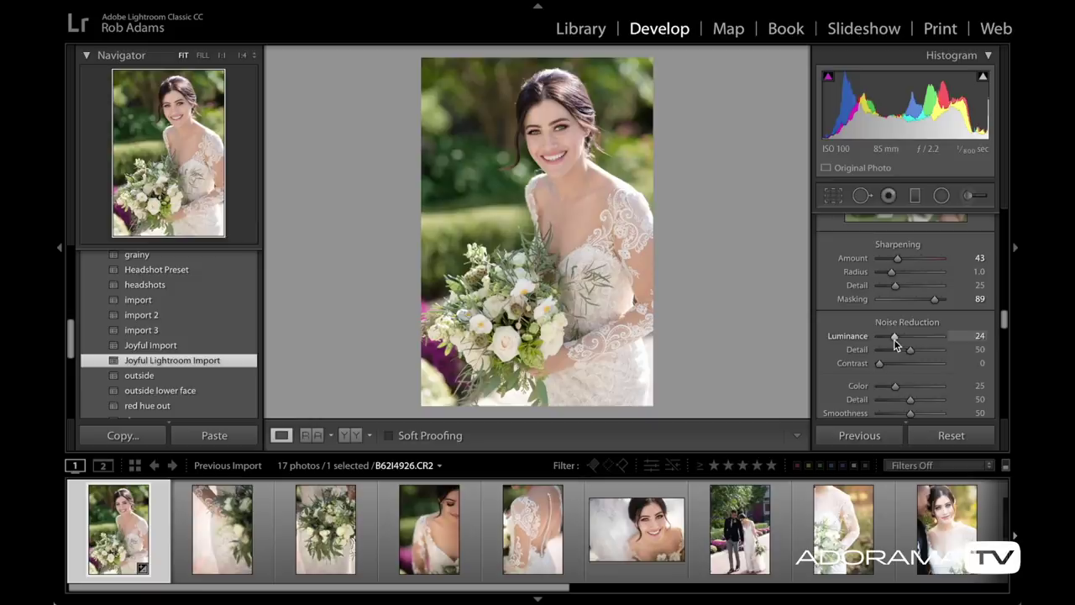
Step: Keep the Canon EF 85mm f/1.4L IS USM lens profile in Lens Corrections
scroll(888, 350, down, 1)
scroll(888, 349, down, 10)
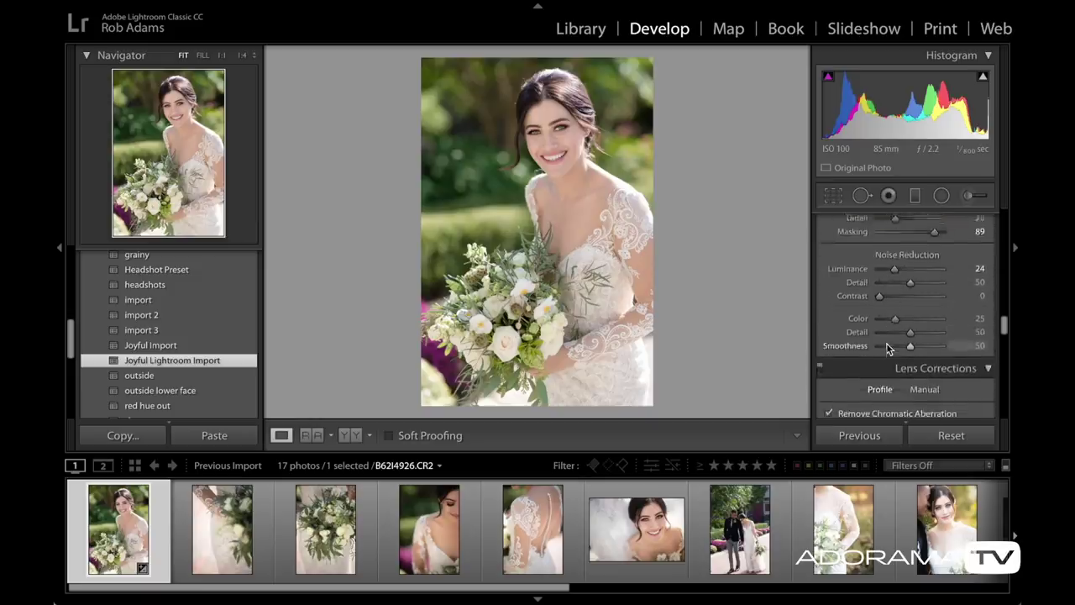
scroll(888, 349, down, 3)
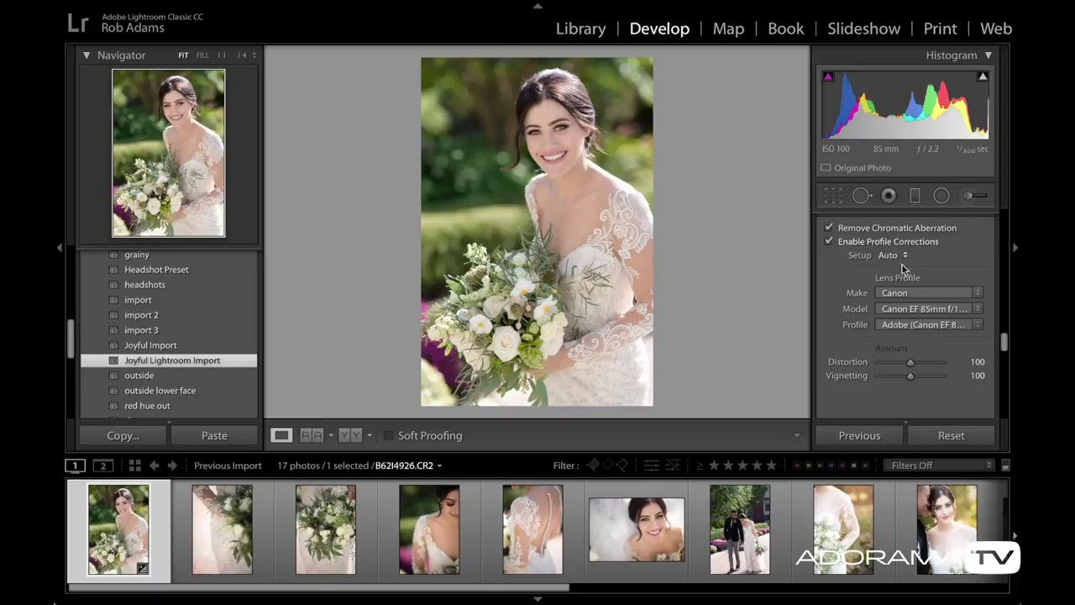
click(927, 310)
click(925, 305)
Step: Compare lens profile corrections off and on twice, leaving them enabled
click(829, 243)
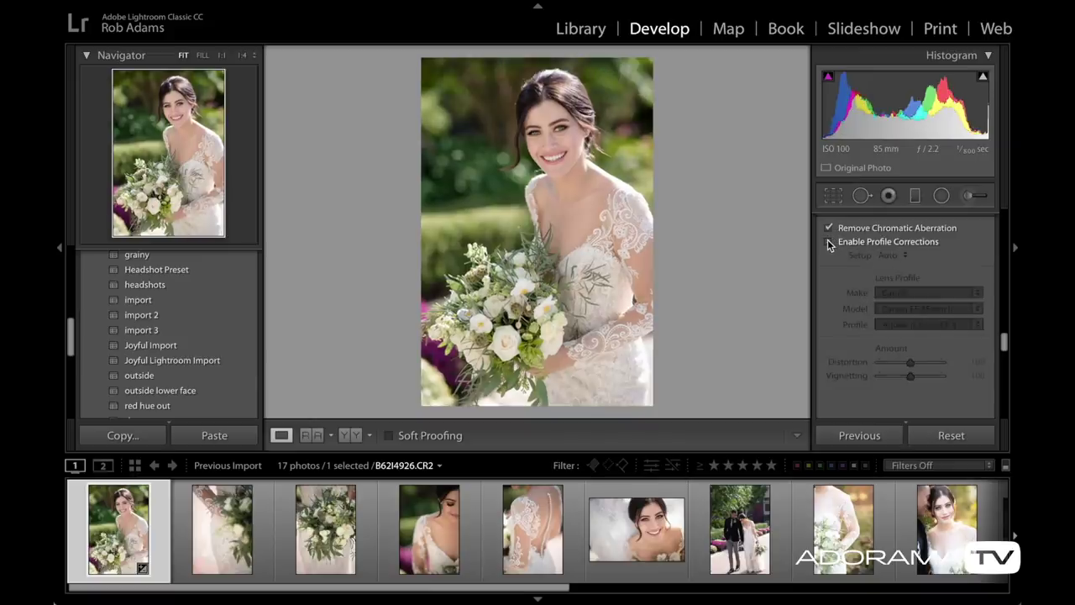
click(830, 242)
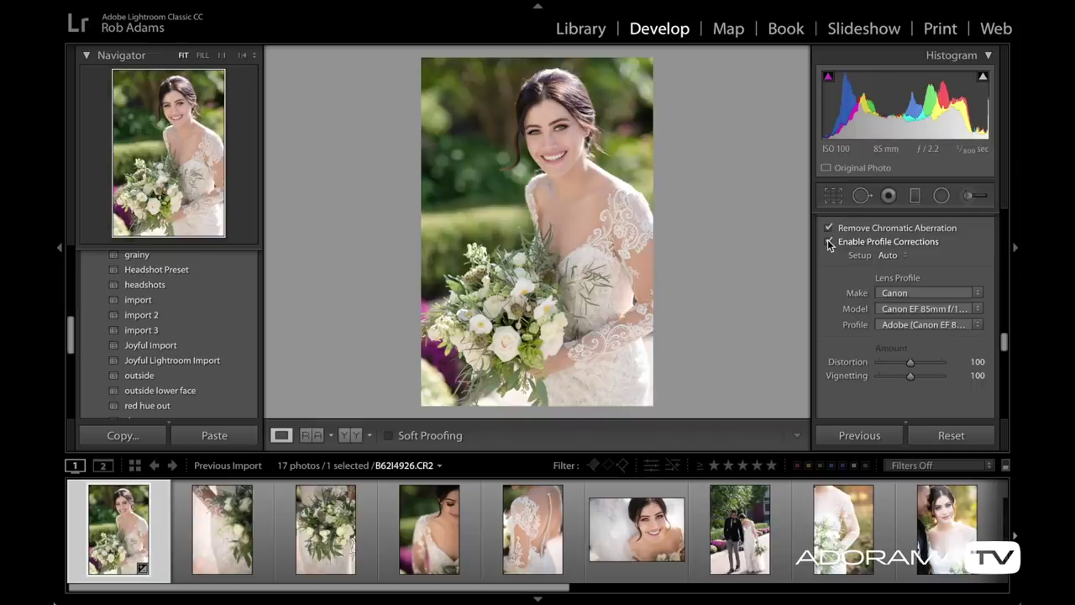
click(829, 243)
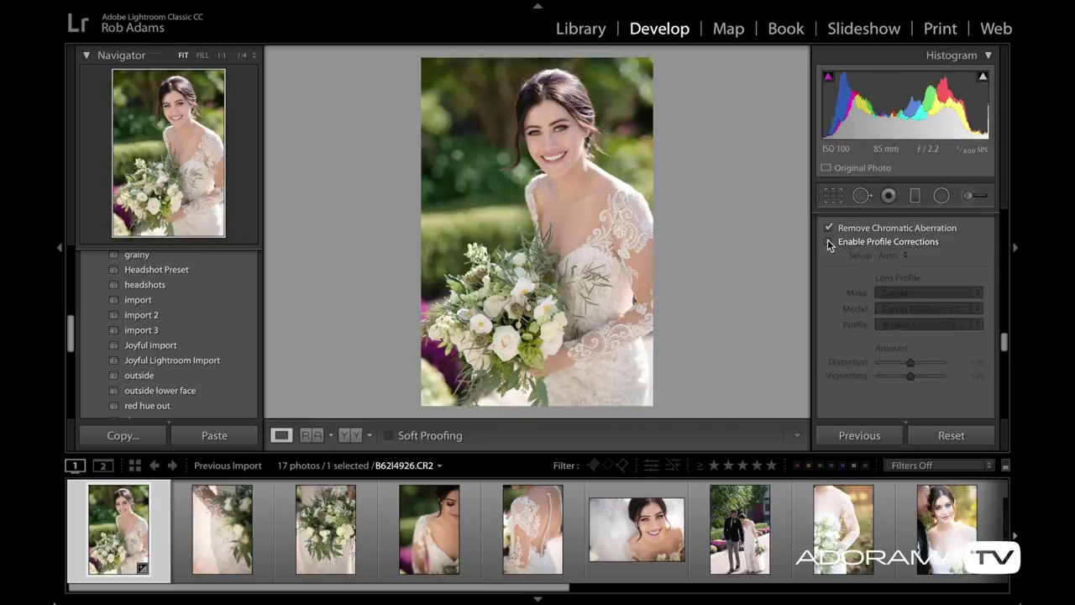
click(829, 242)
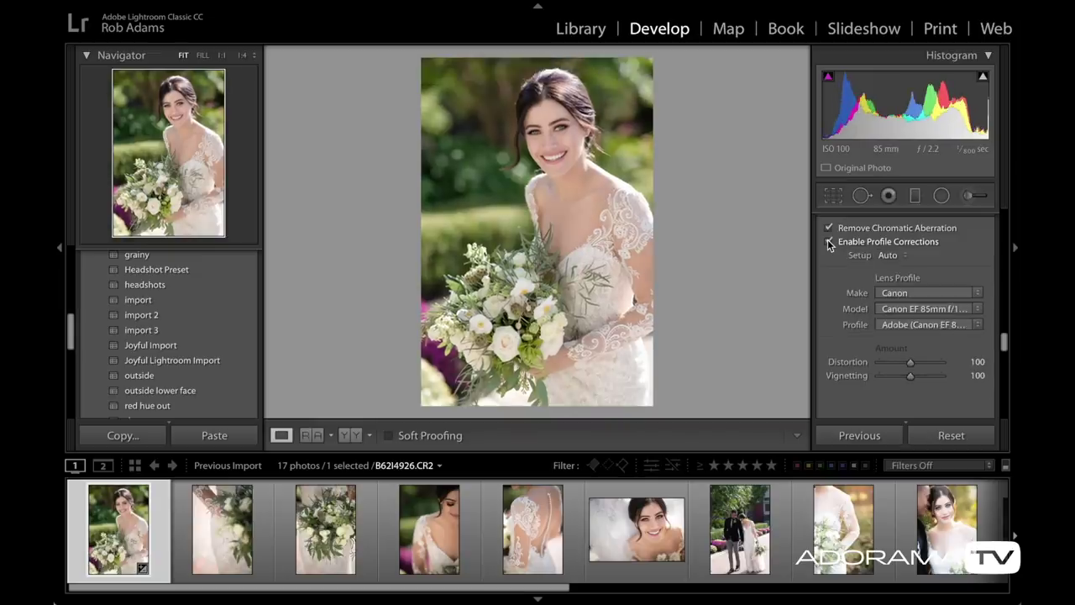
scroll(827, 240, up, 5)
Step: Sync the bouquet photo's settings across all 17 photos, then open the lace close-up
key(ctrl+a)
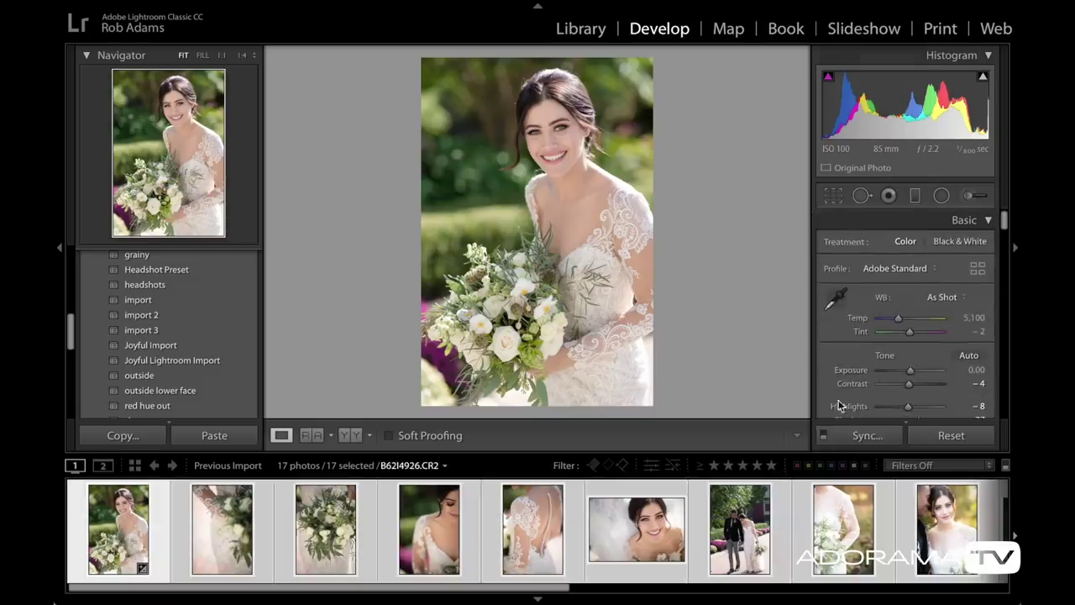
click(868, 435)
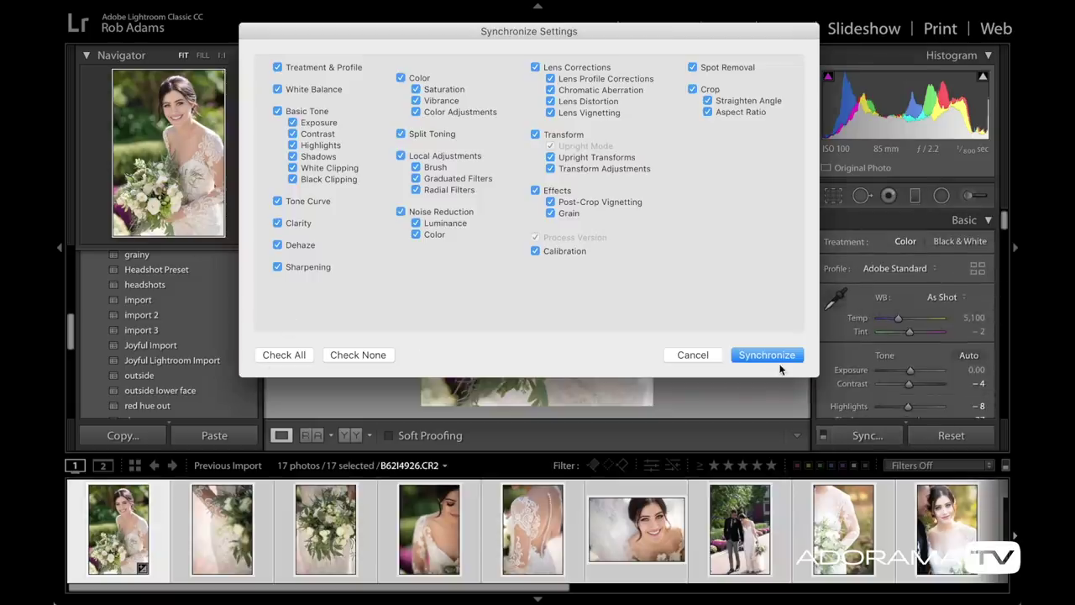
click(767, 354)
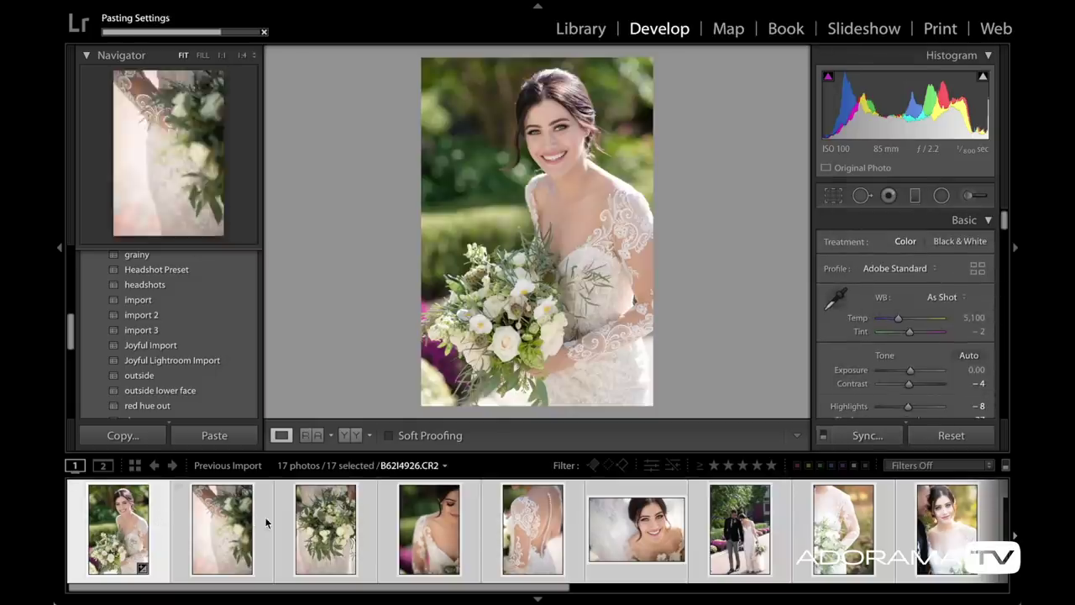
click(193, 509)
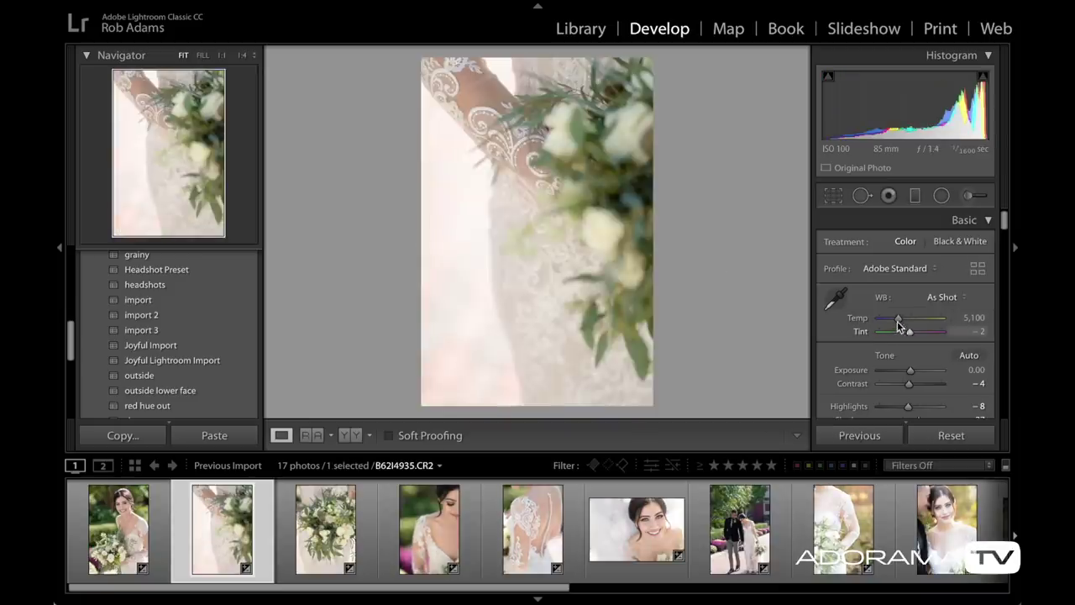
Step: Warm the lace close-up's Temp to 5,363 and raise its Exposure to +0.10
drag(898, 322, 900, 324)
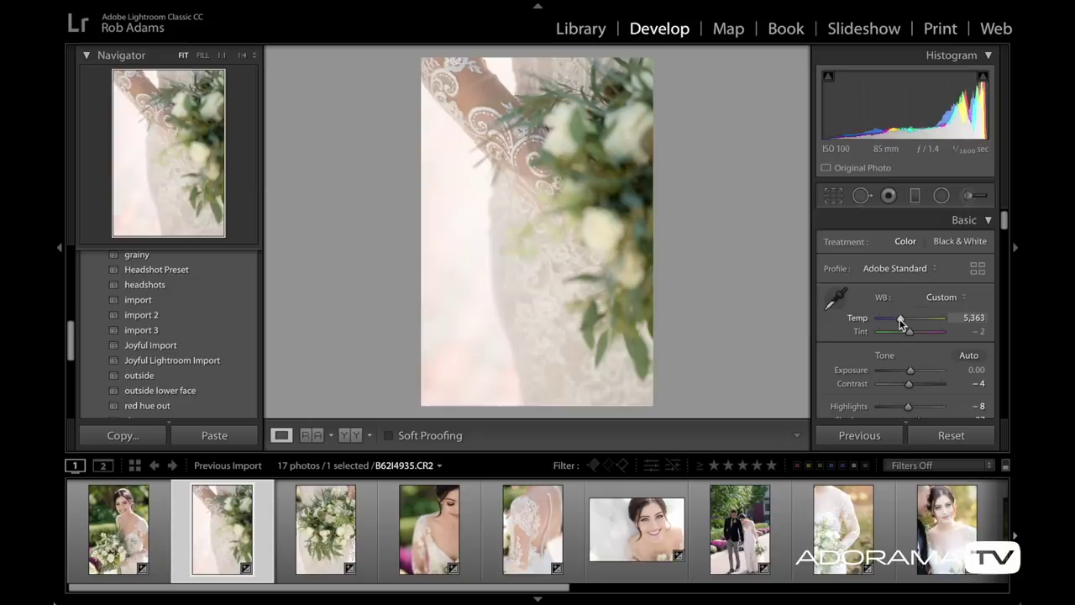
drag(913, 371, 914, 374)
key(Right)
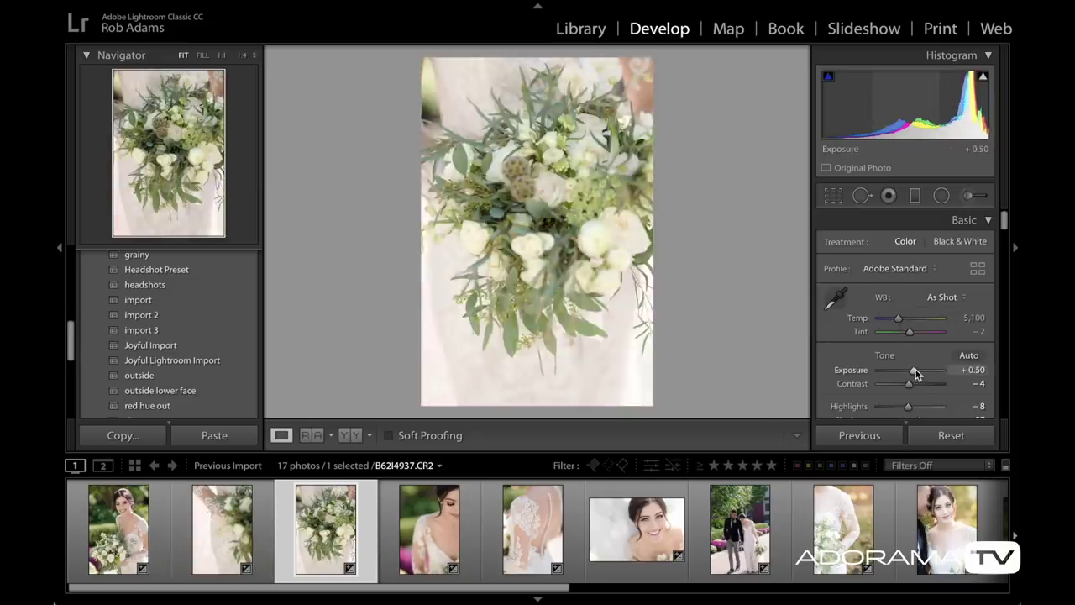
Step: Give portrait B62I4940 Exposure +0.95 and Blacks −59, then advance to the lace-back photo
click(472, 512)
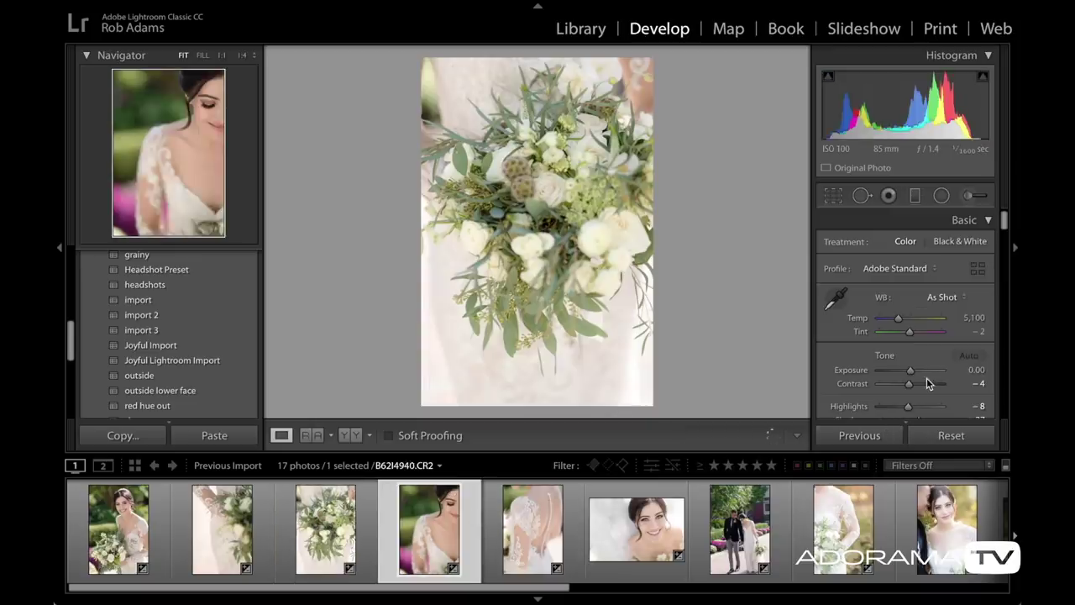
drag(919, 375, 913, 374)
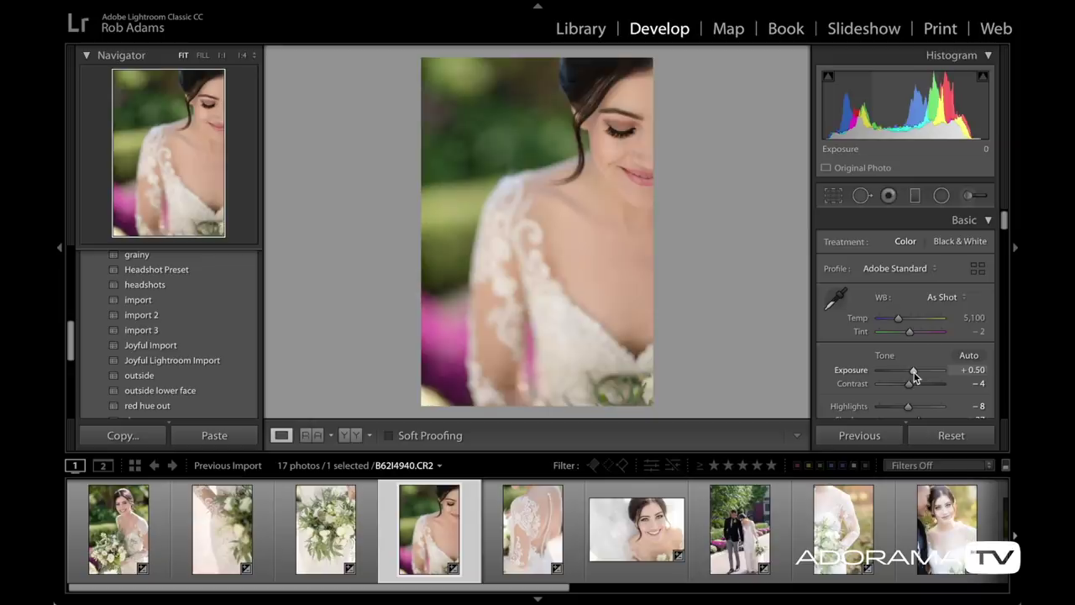
drag(915, 376, 916, 378)
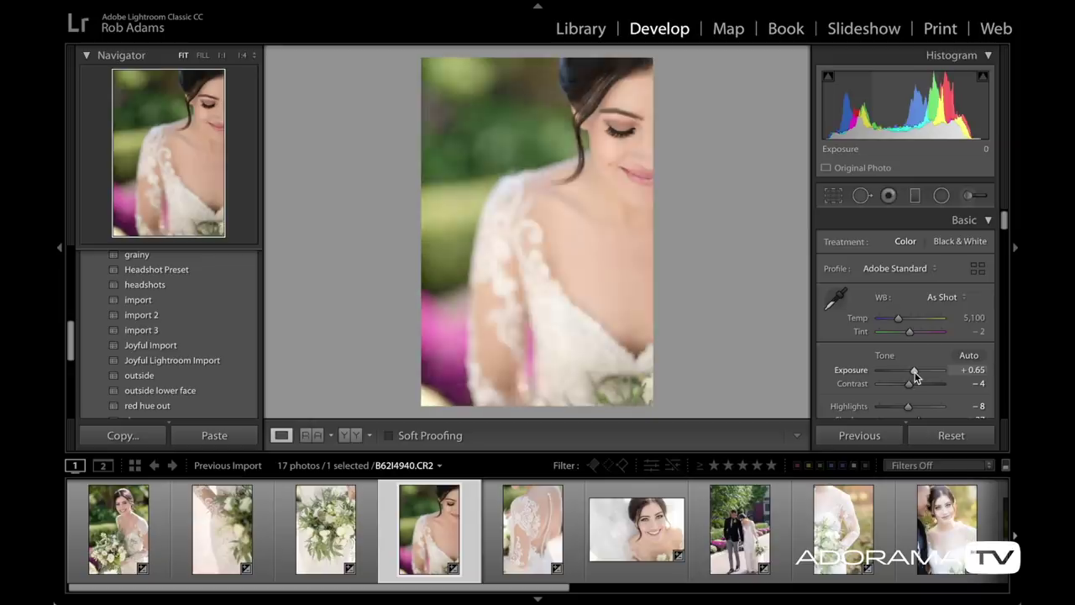
drag(914, 376, 916, 377)
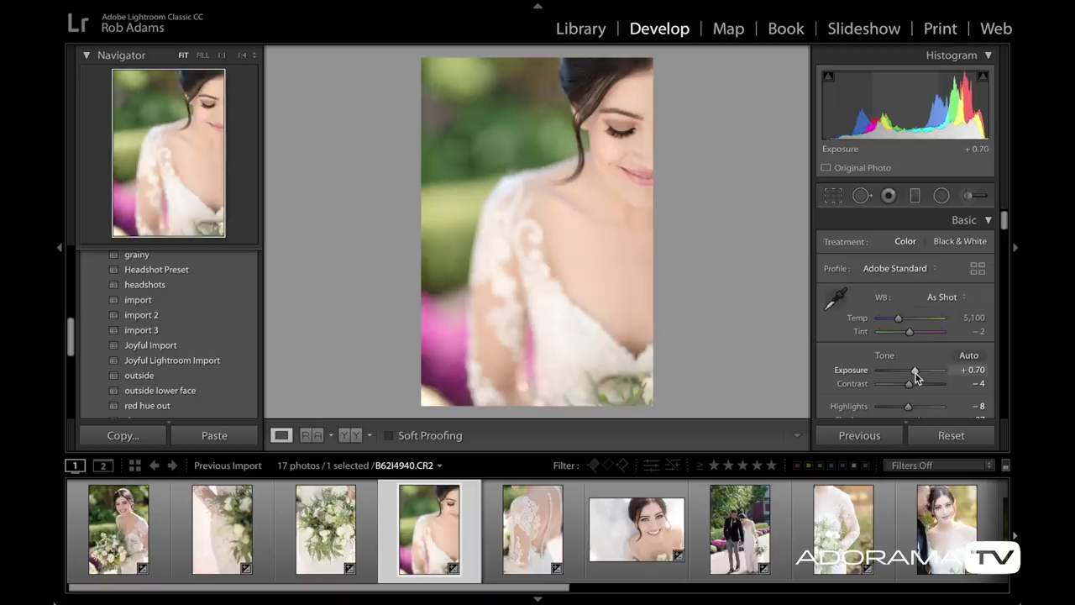
drag(916, 378, 917, 378)
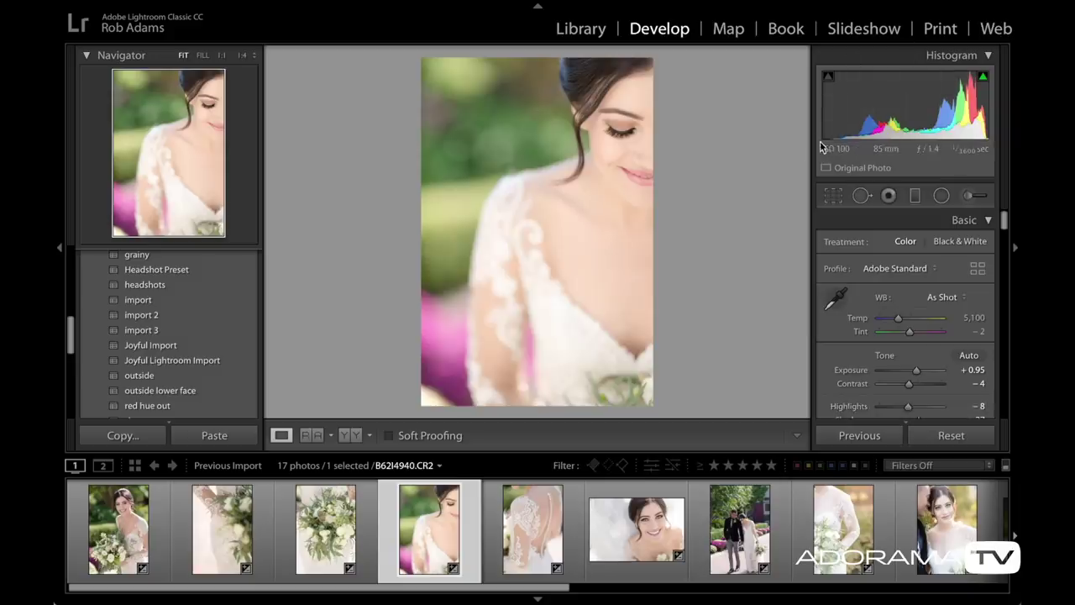
scroll(887, 299, down, 4)
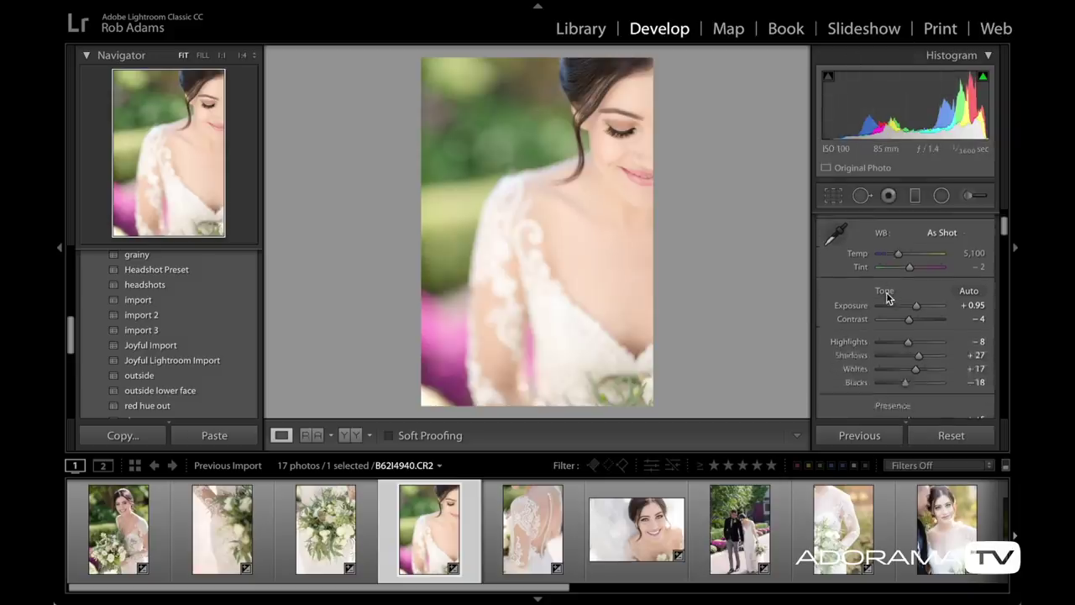
drag(905, 347, 892, 349)
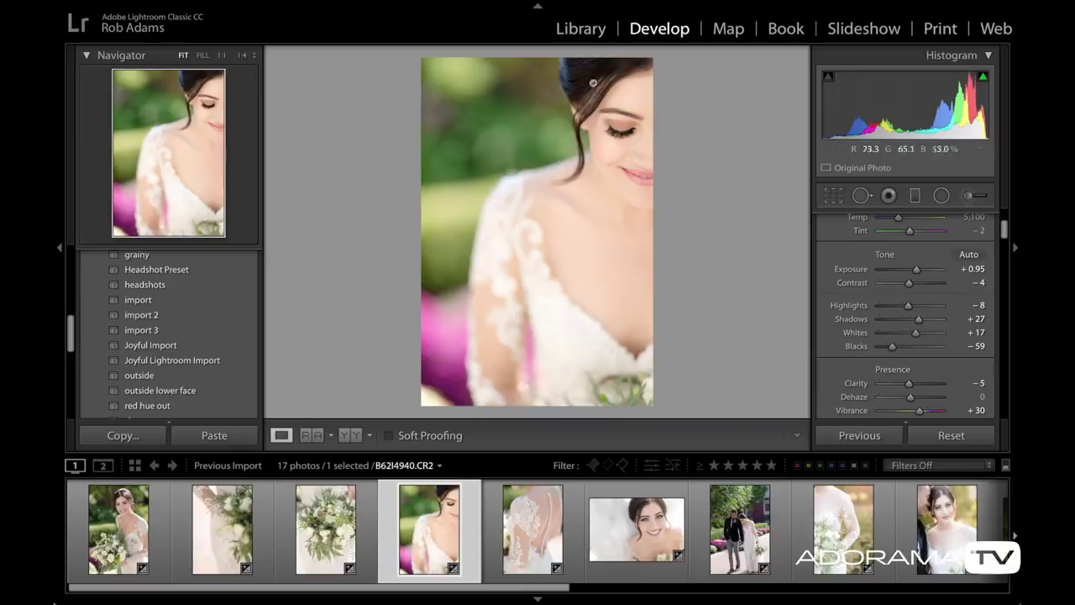
key(Right)
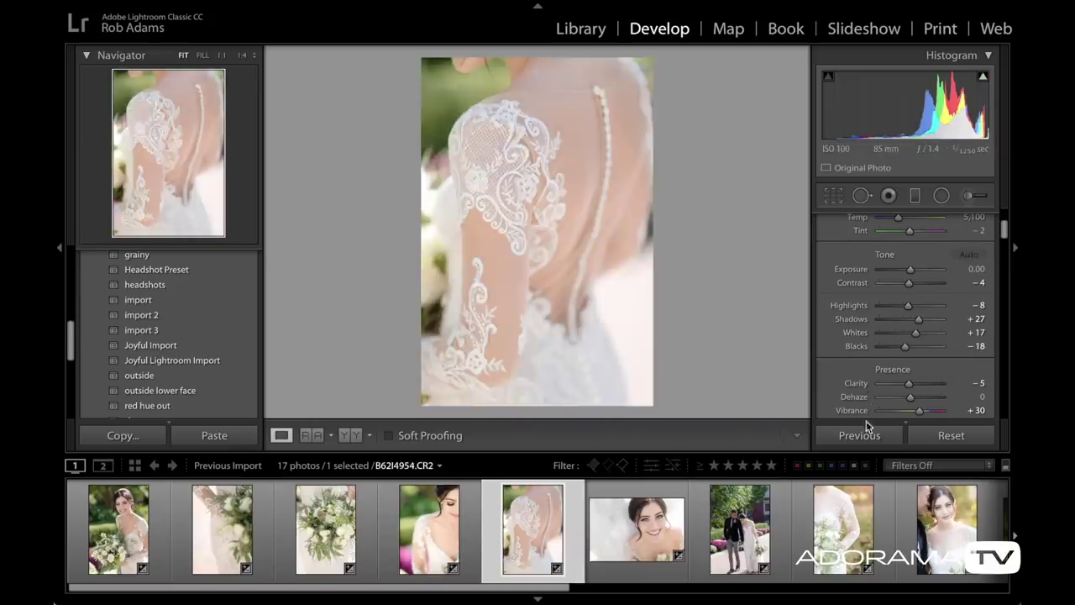
Step: Copy the previous edits to the lace-back photo at Exposure +0.45, then open the smiling bride portrait
click(857, 437)
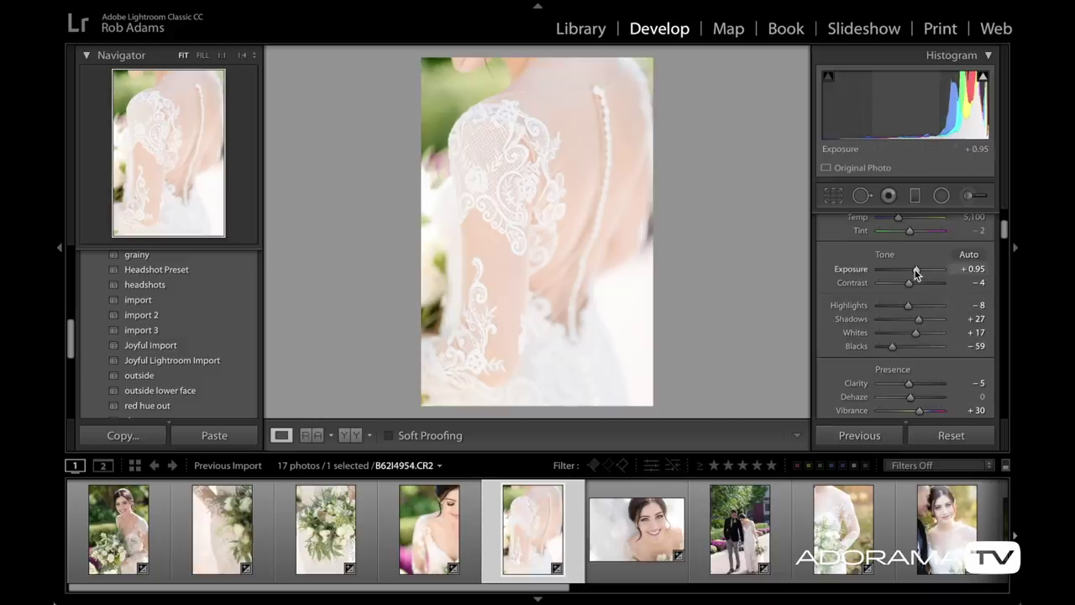
drag(916, 273, 914, 274)
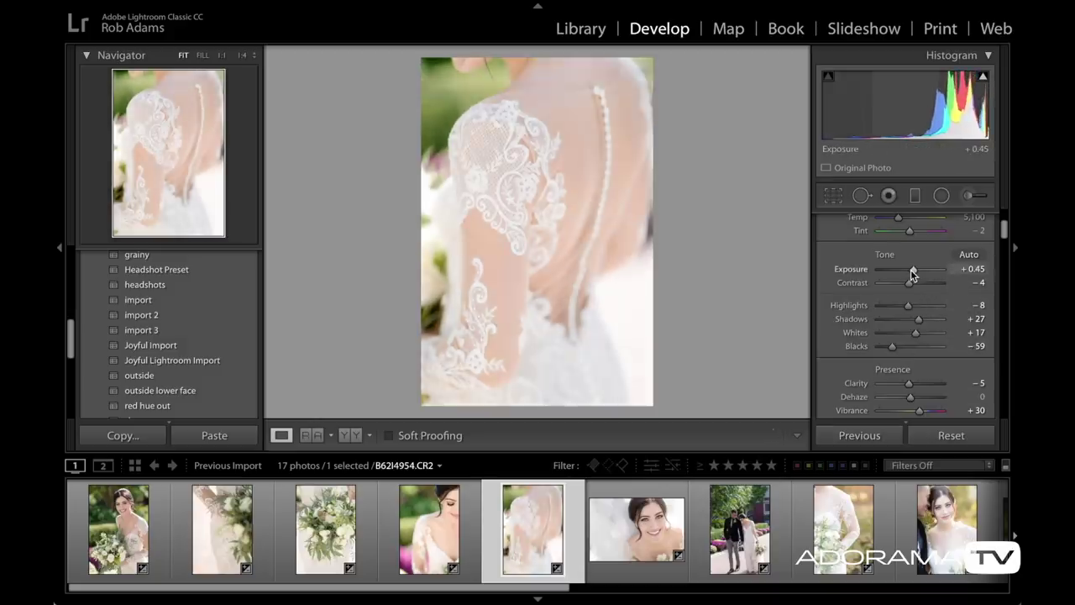
click(643, 504)
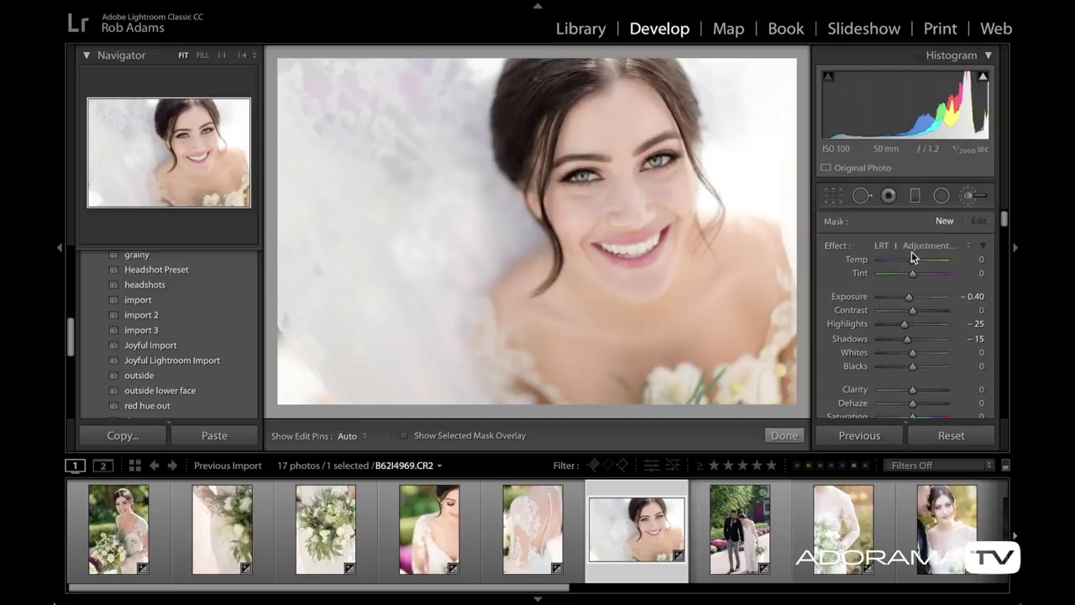
Step: Set up an Eyes Remove Bags adjustment brush (Clarity −25) under the bride's eye
click(913, 248)
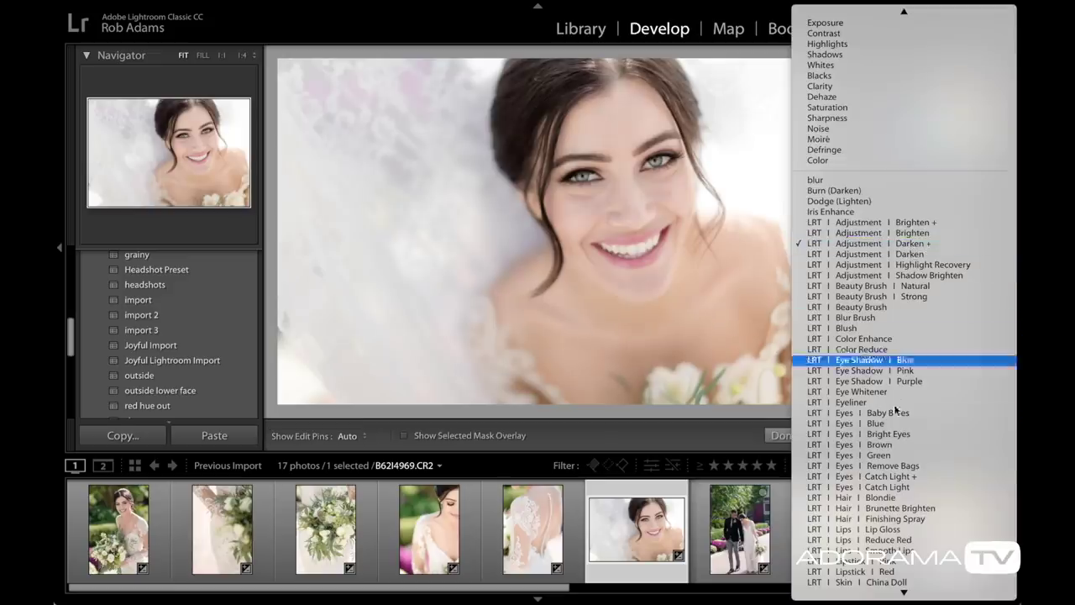
click(893, 467)
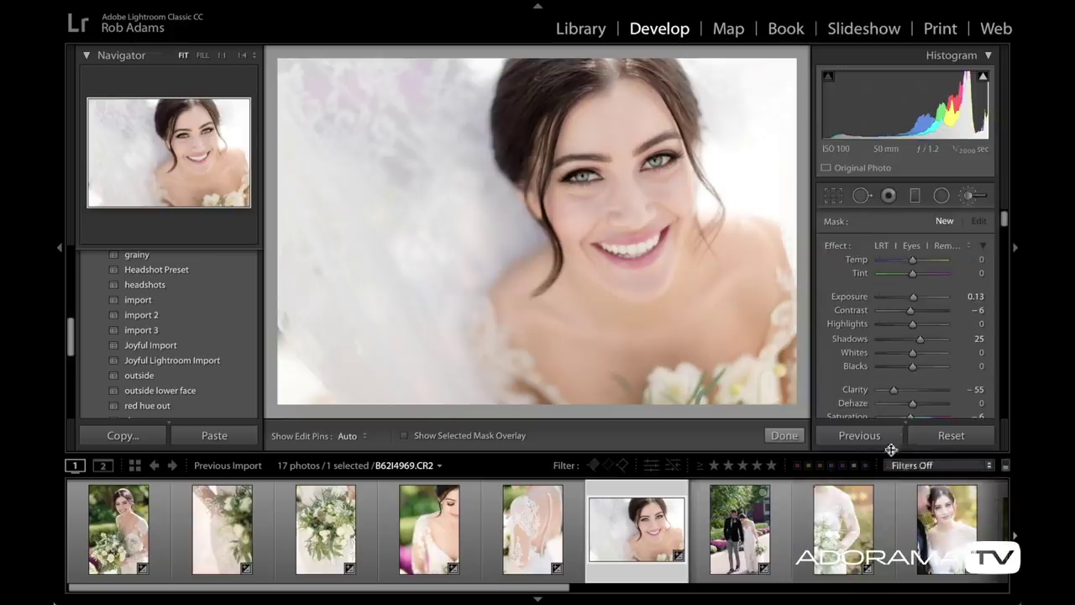
scroll(918, 283, down, 2)
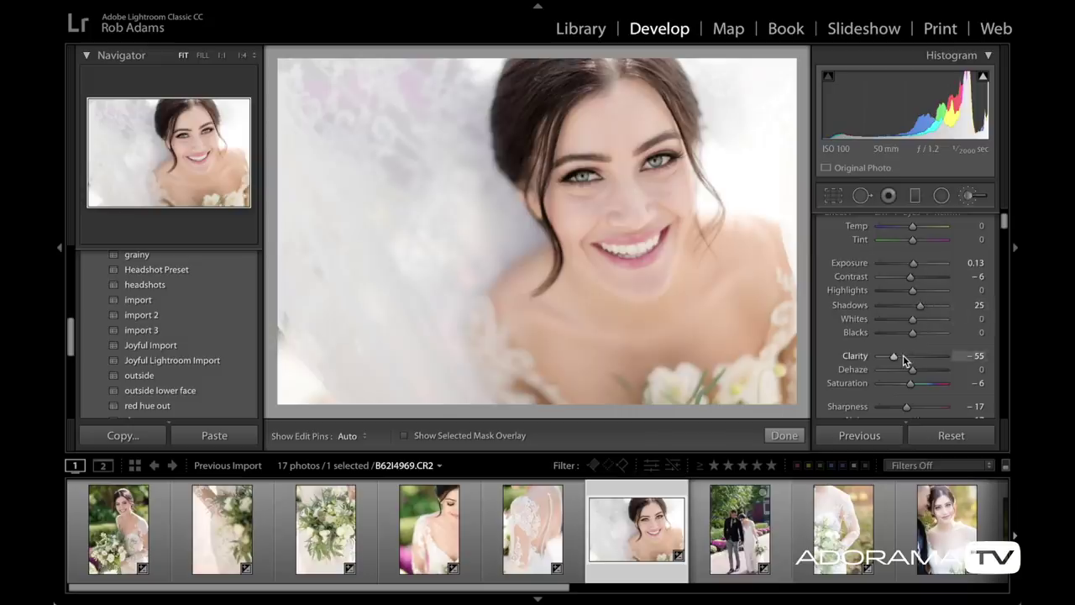
scroll(905, 361, down, 2)
scroll(905, 361, up, 2)
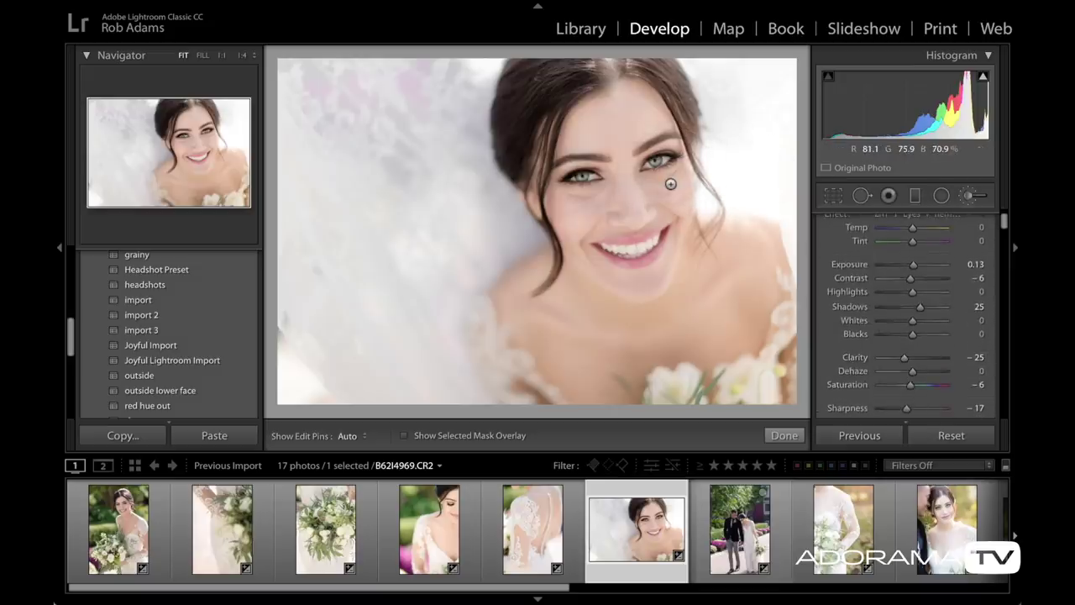
key(h)
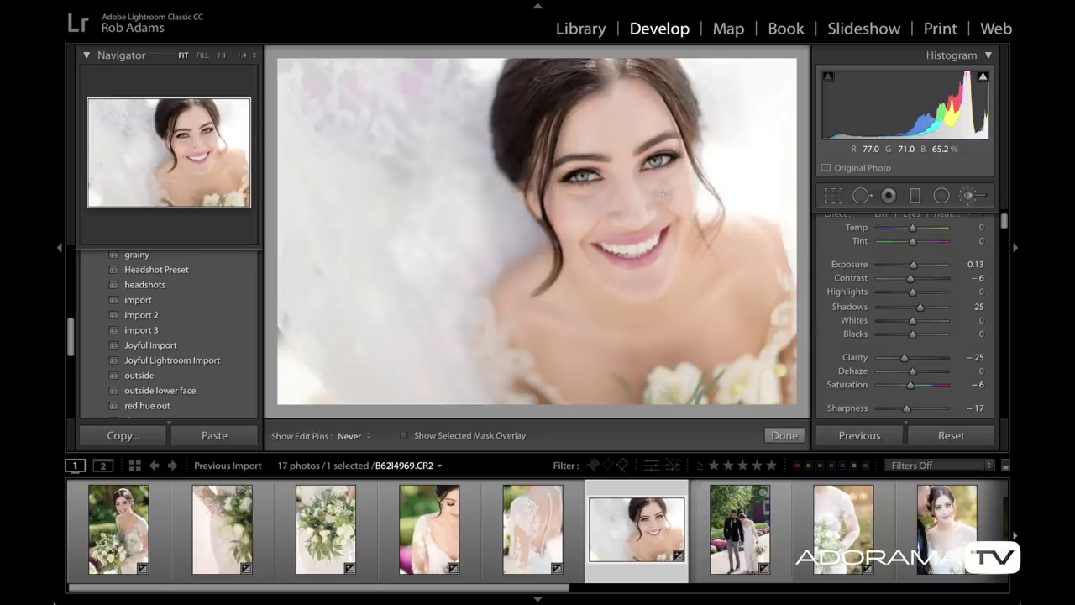
key(h)
scroll(875, 296, down, 2)
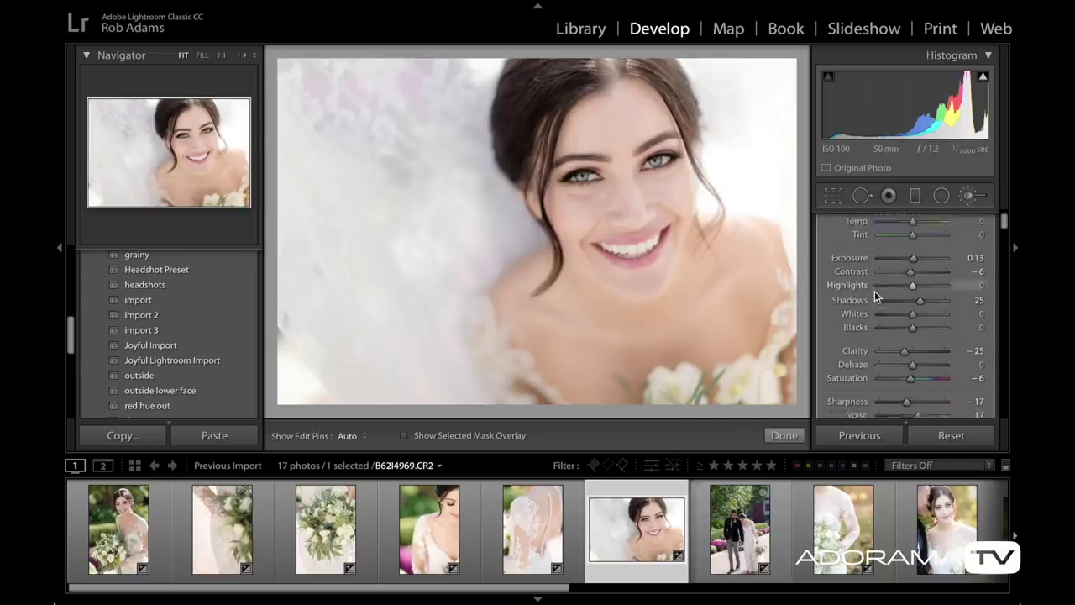
scroll(876, 295, down, 3)
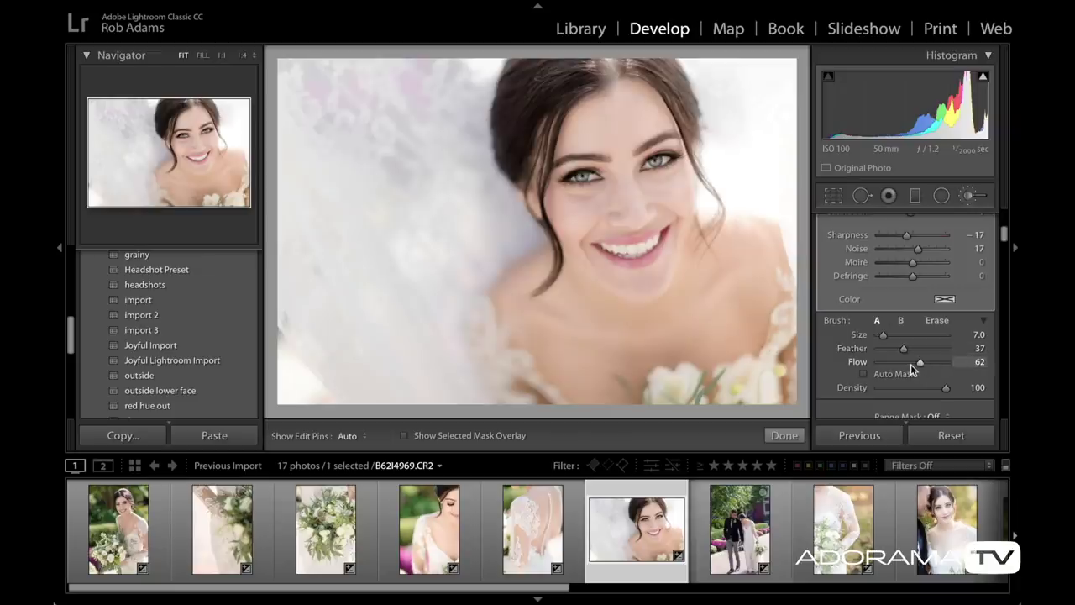
key(h)
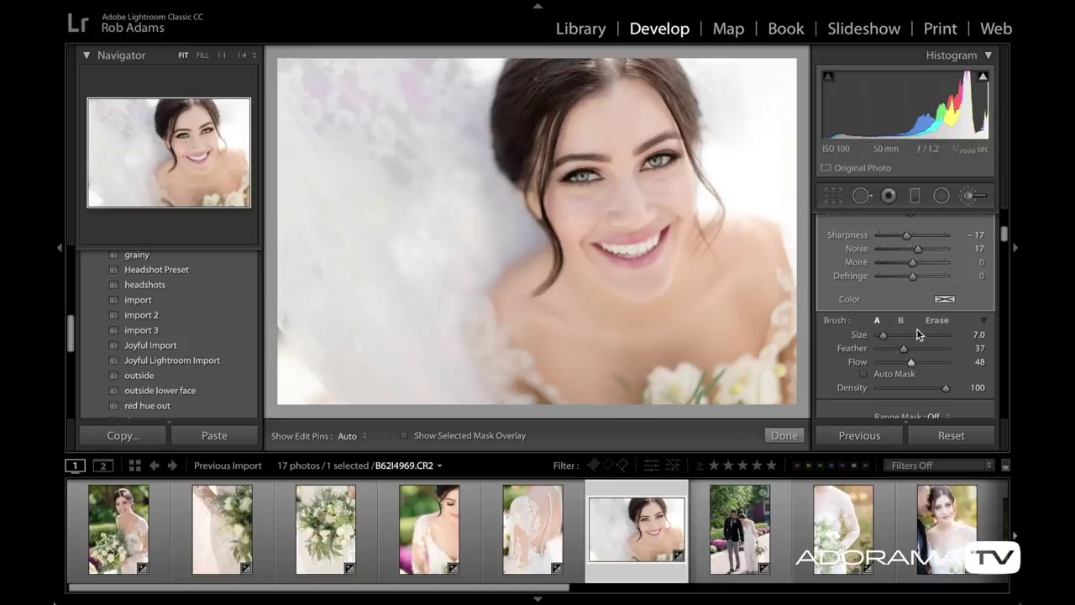
scroll(931, 277, up, 5)
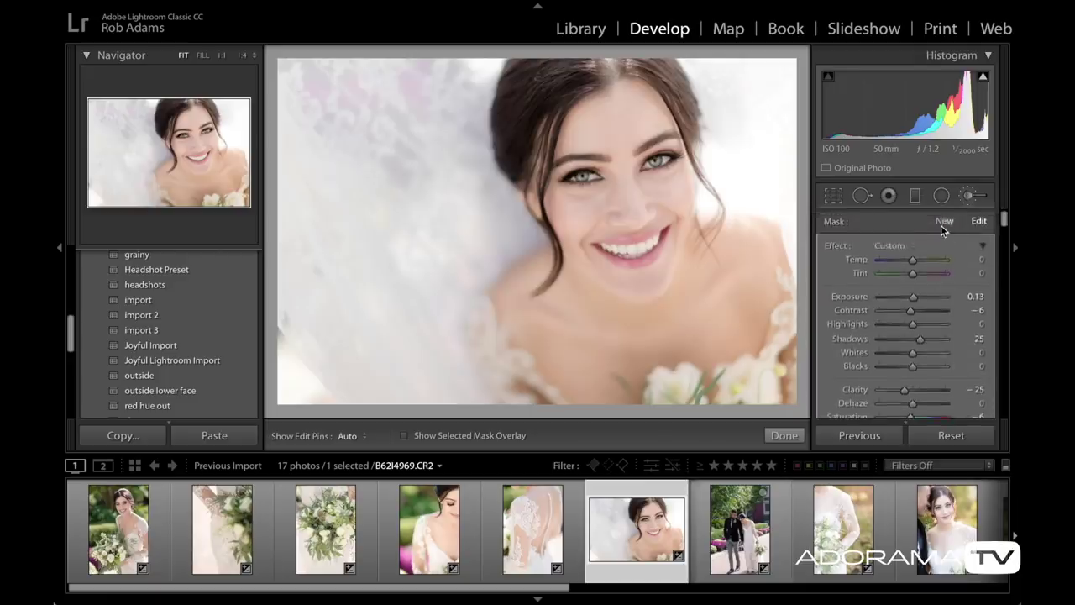
Step: Apply the Eyes Baby Blues brush effect to the bride's eye
click(895, 246)
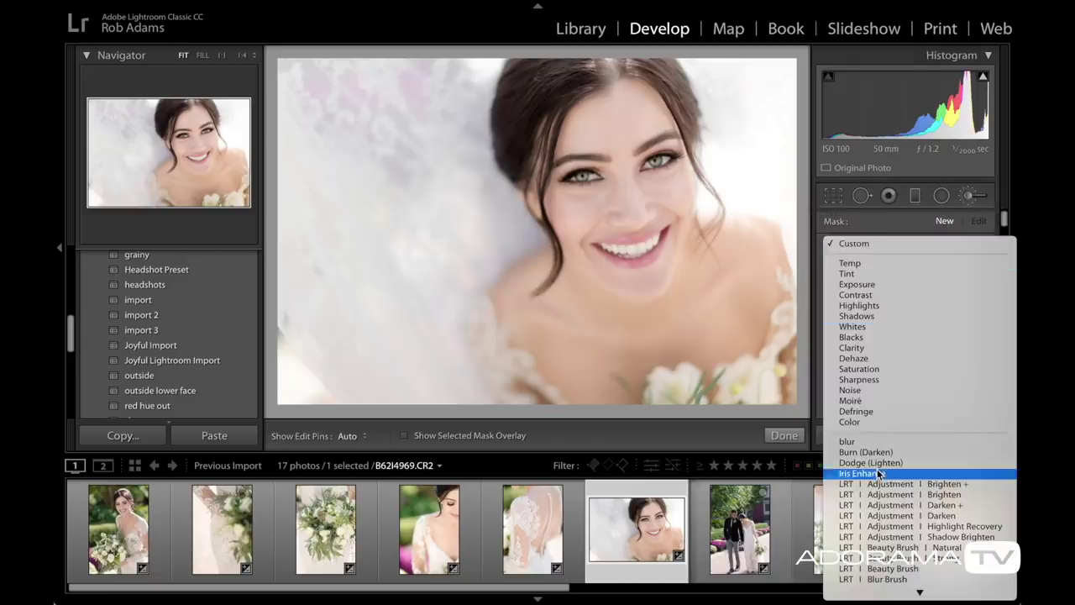
scroll(890, 470, down, 1)
scroll(903, 563, down, 3)
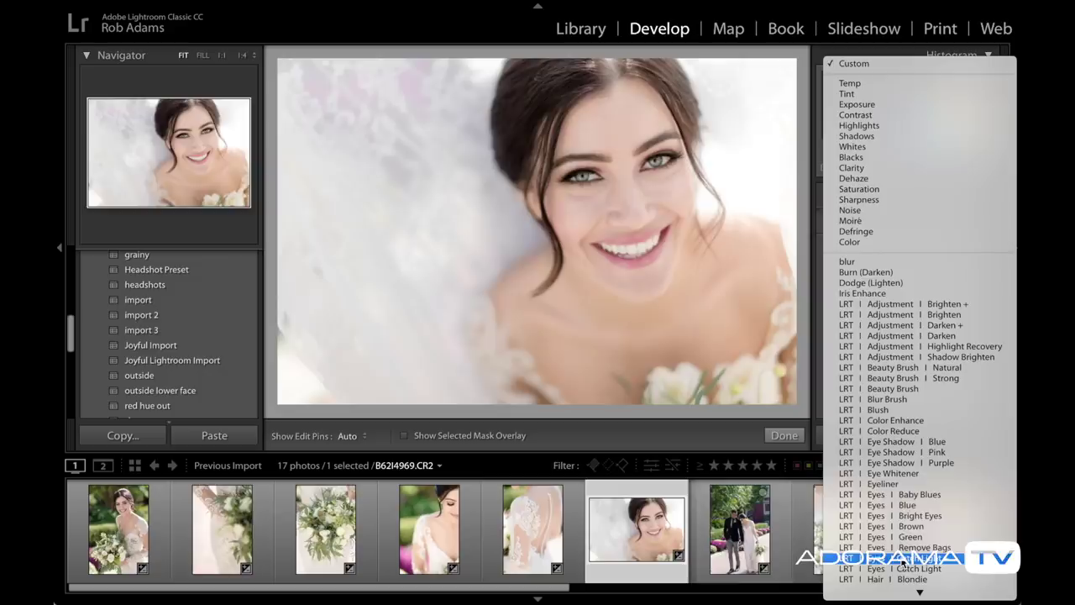
click(913, 495)
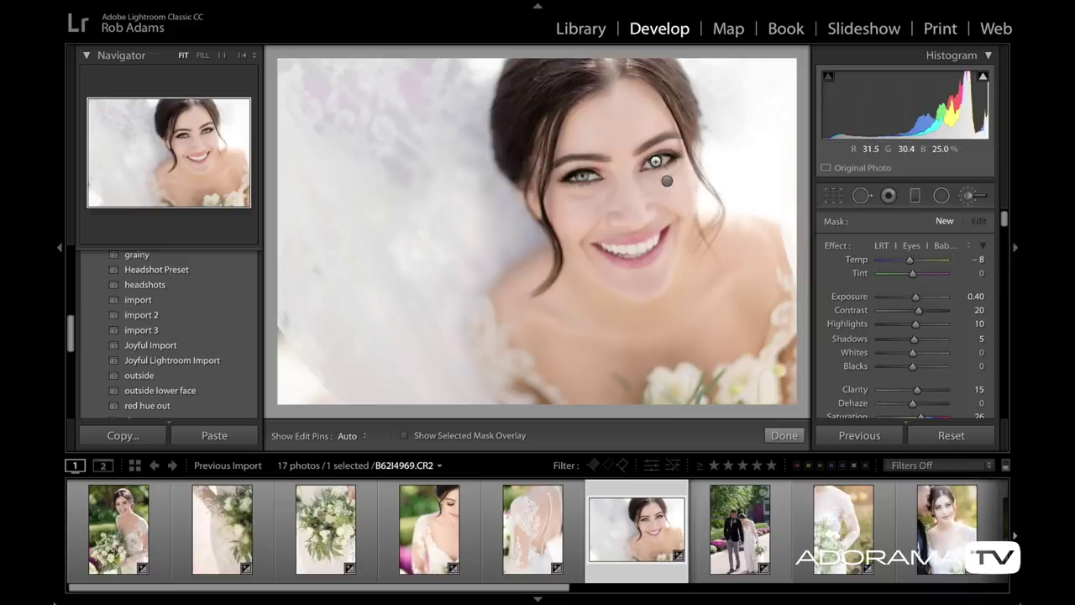
Step: Lower the existing brush mask's Whites to −22 and compare the eye effect on and off
key(h)
click(586, 179)
key(h)
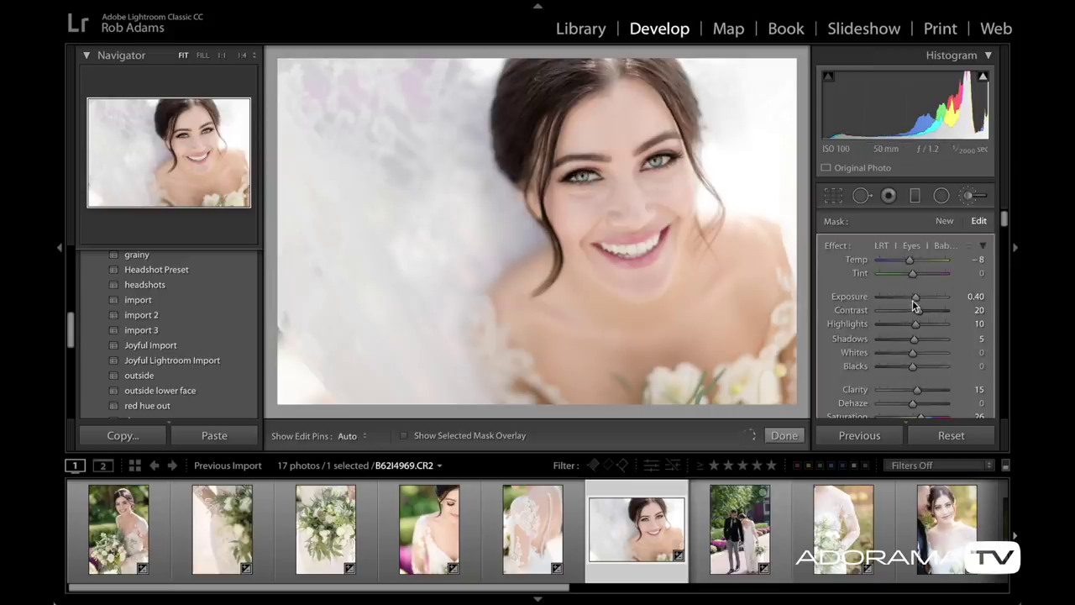
drag(913, 352, 905, 353)
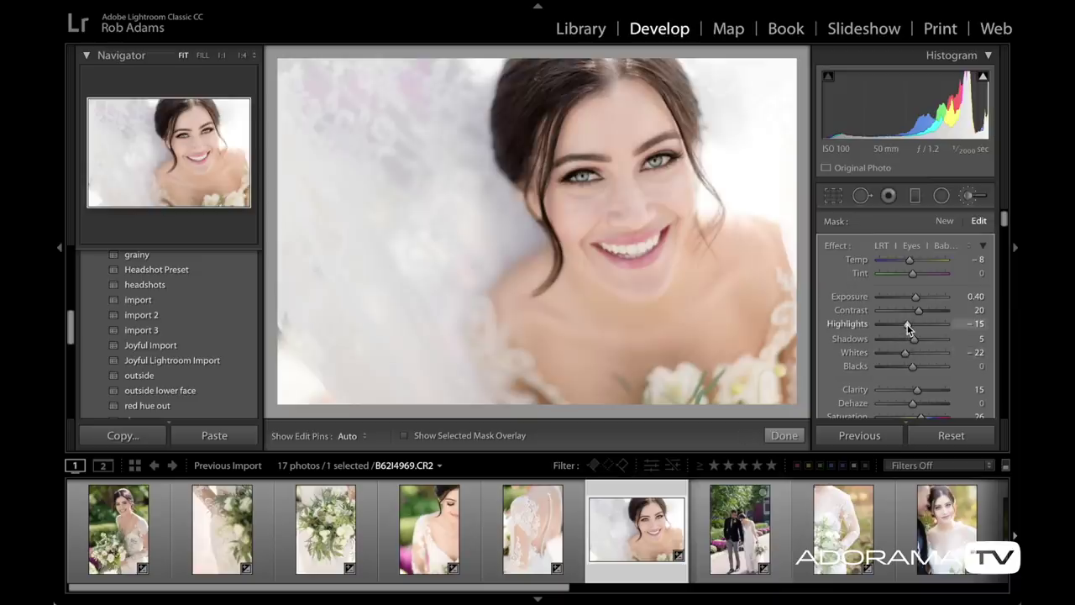
scroll(878, 360, down, 6)
scroll(876, 361, up, 3)
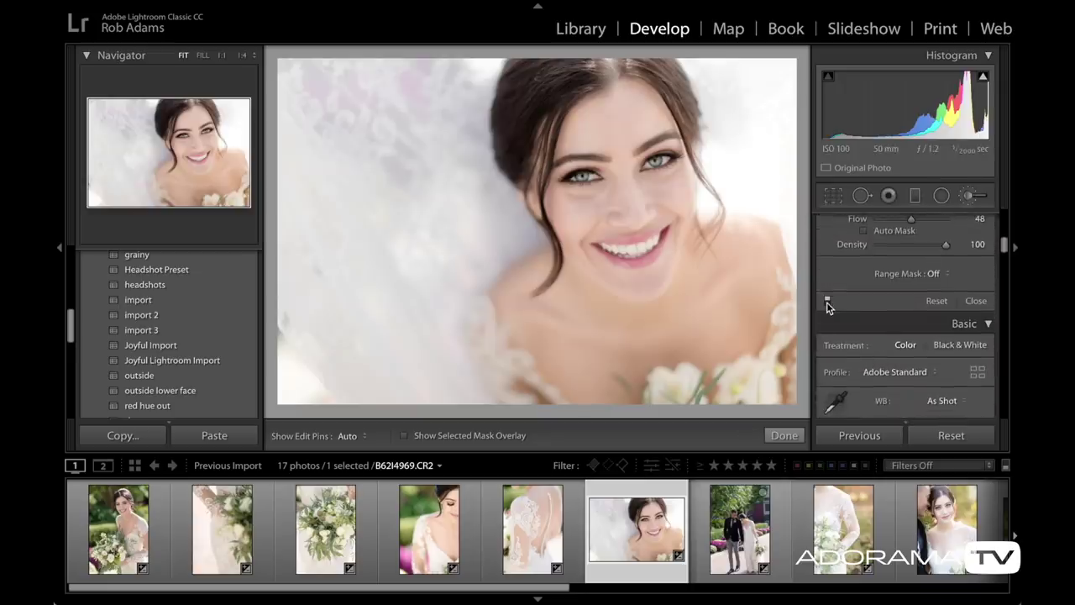
click(827, 302)
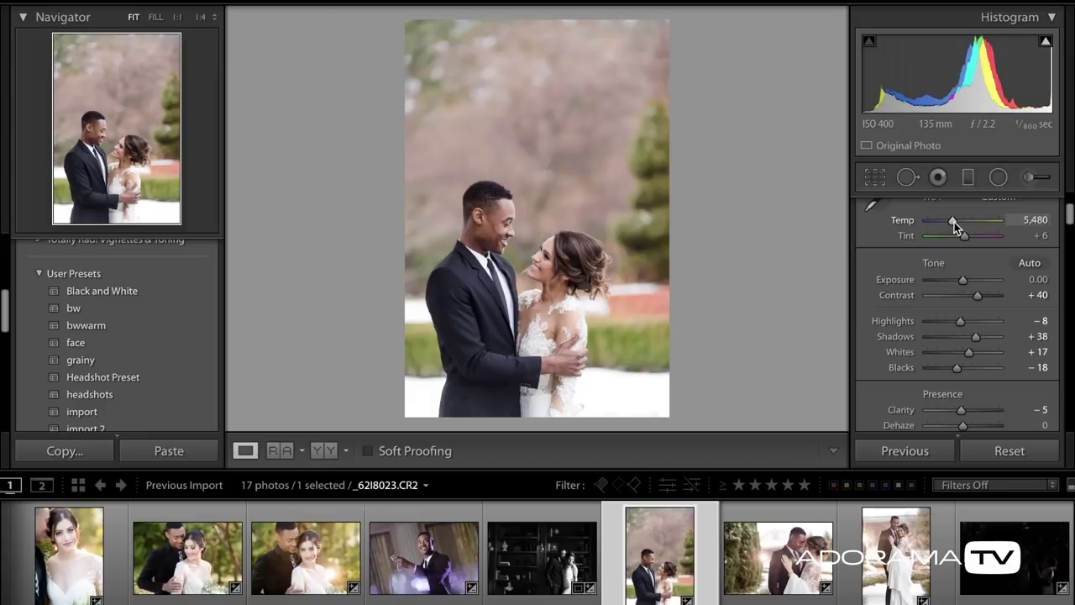
Step: Cool Temp slightly, then draw a diagonal Sun Flare graduated filter (Temp 20, Contrast −67, Shadows 67) over the upper right
drag(955, 222, 953, 222)
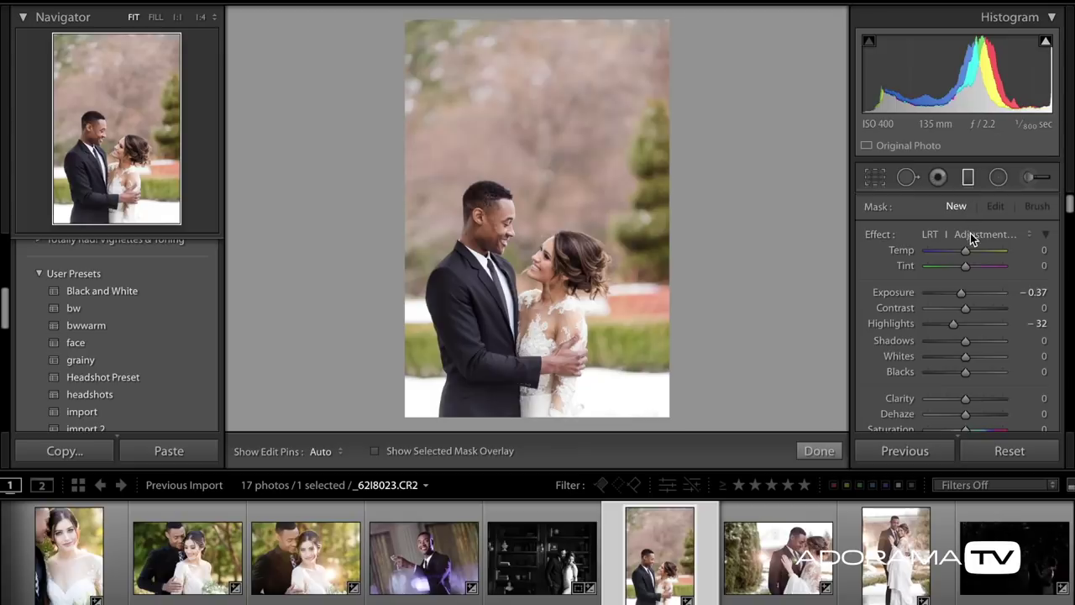
click(971, 235)
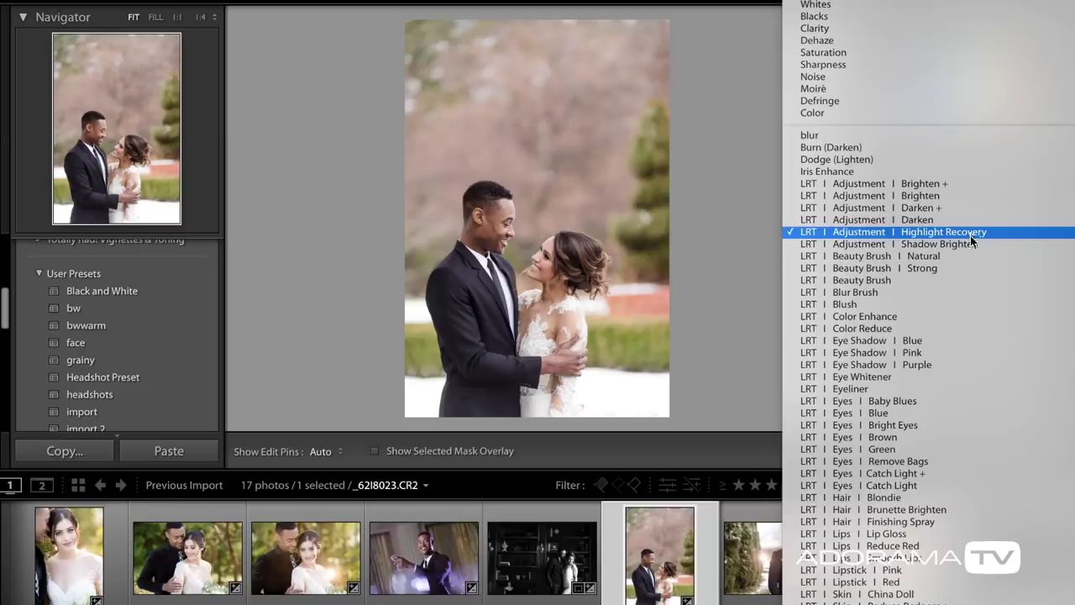
scroll(960, 333, down, 10)
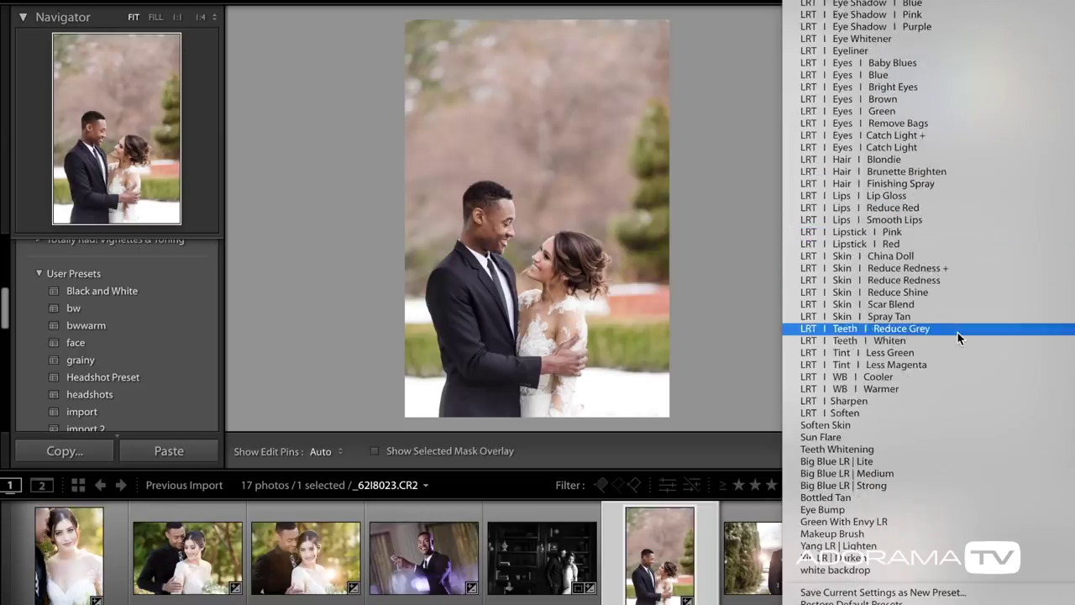
click(898, 436)
mouse_move(671, 60)
mouse_down()
mouse_move(579, 168)
mouse_move(576, 247)
mouse_move(596, 243)
mouse_up()
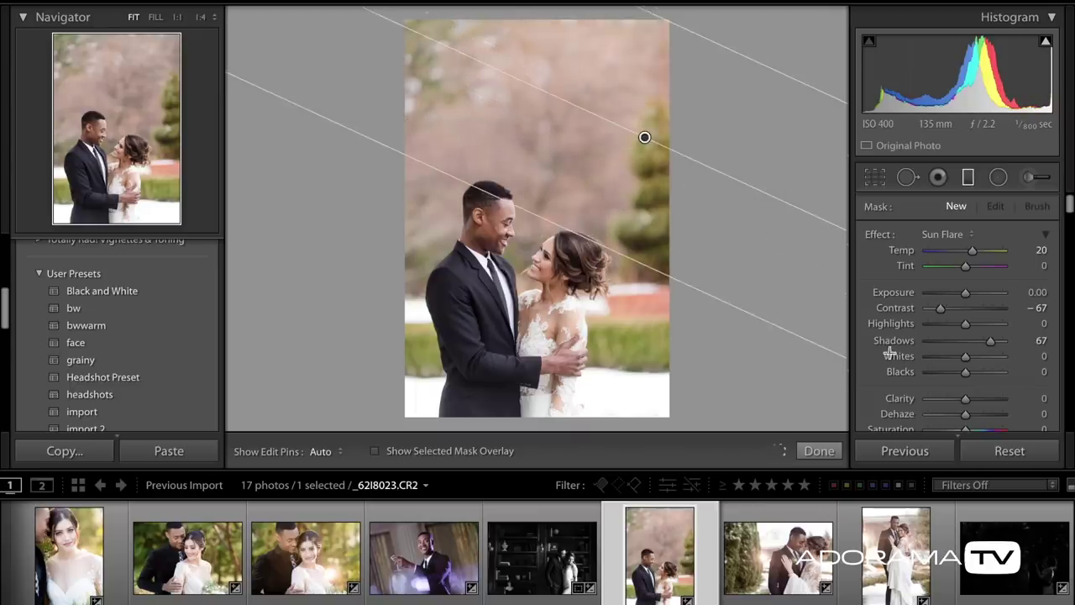
scroll(890, 352, down, 10)
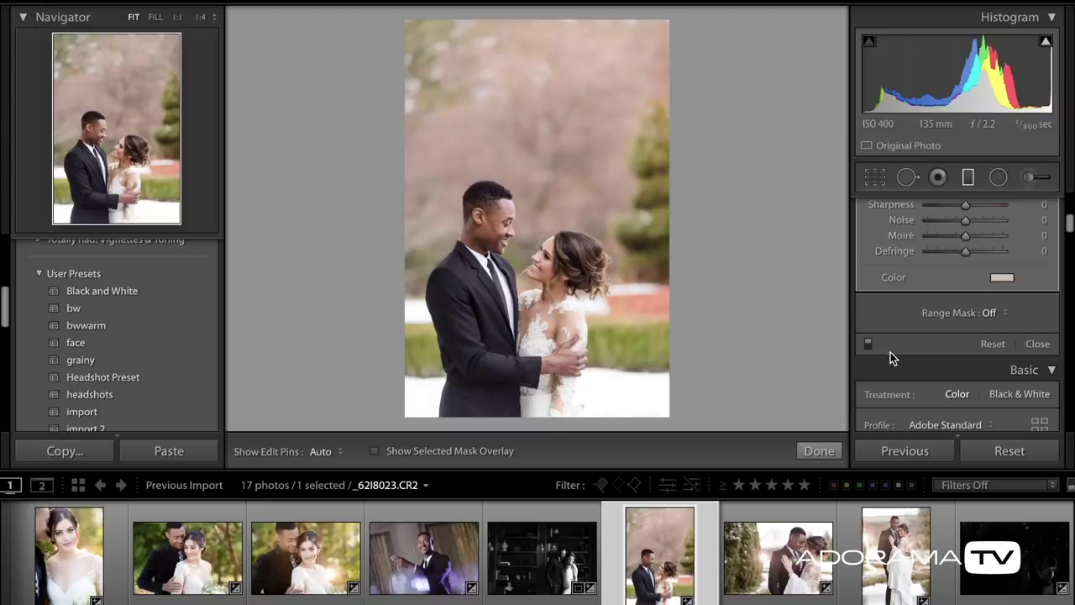
click(823, 450)
Step: On the next photo set Blacks to −41, Temp to 5,500 and Exposure to +0.25
key(Right)
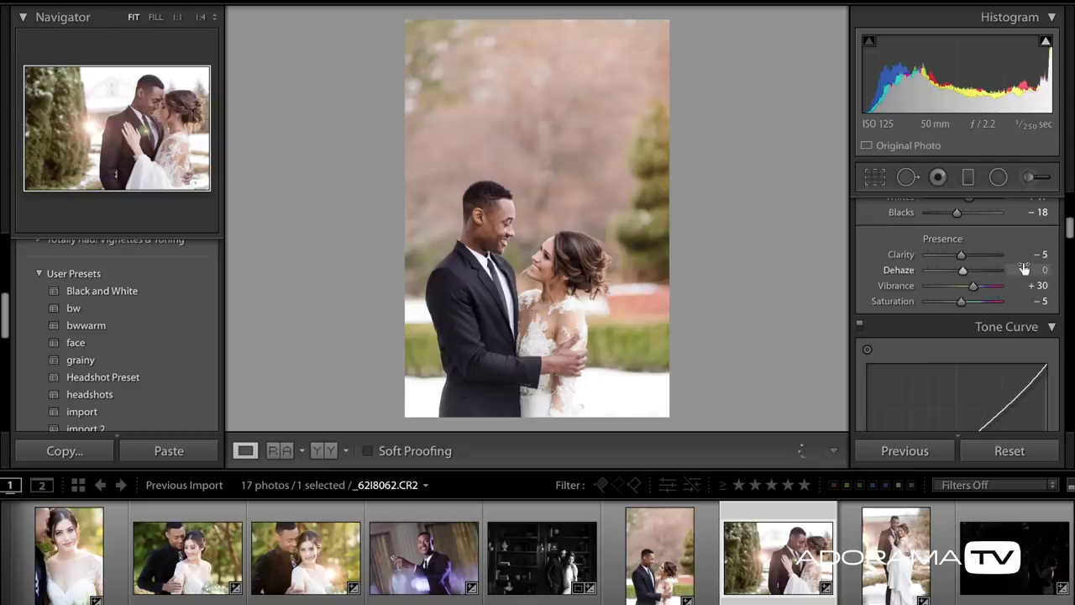
scroll(965, 305, up, 2)
scroll(964, 306, up, 3)
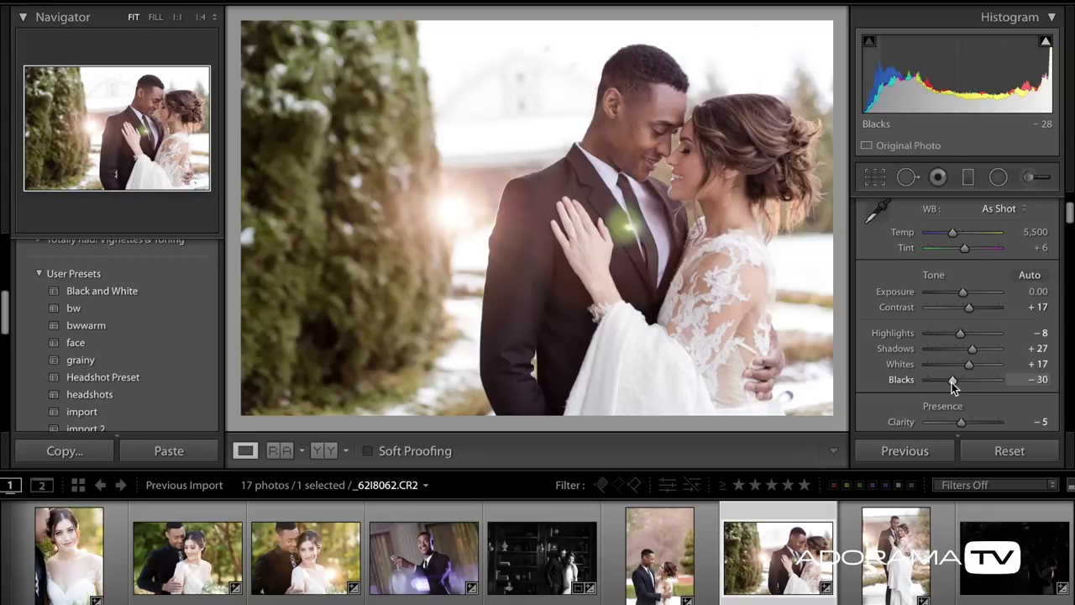
drag(952, 383, 949, 385)
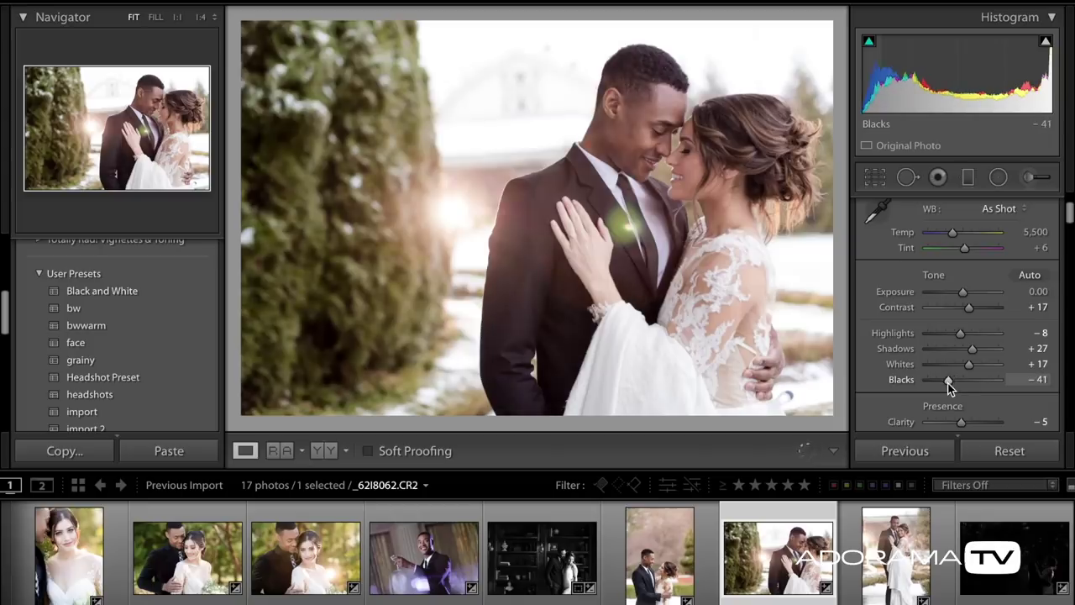
drag(953, 237, 951, 239)
drag(963, 293, 964, 291)
drag(954, 236, 955, 237)
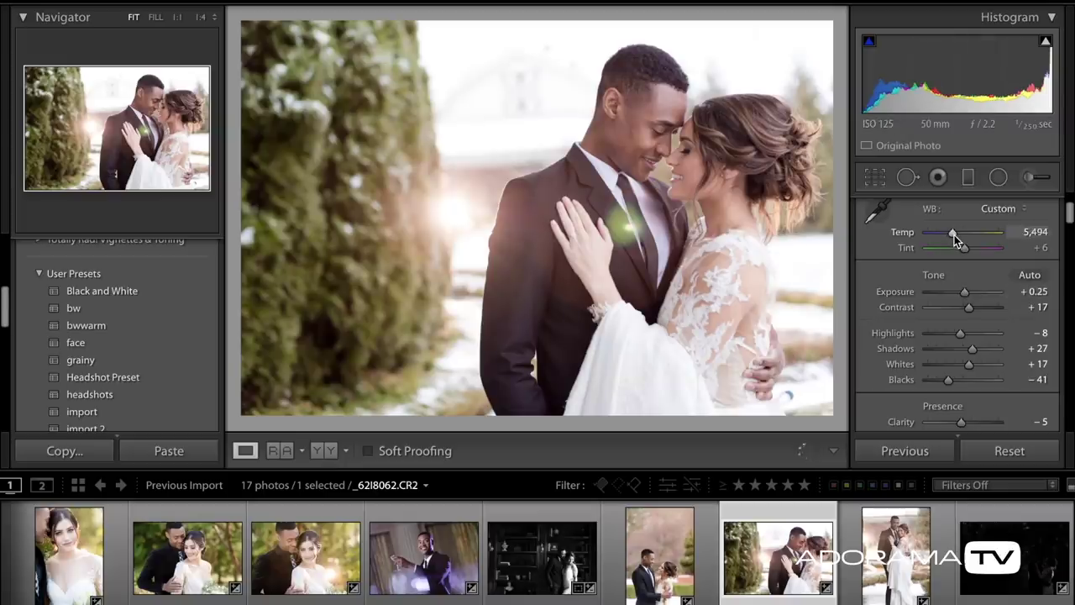
click(875, 177)
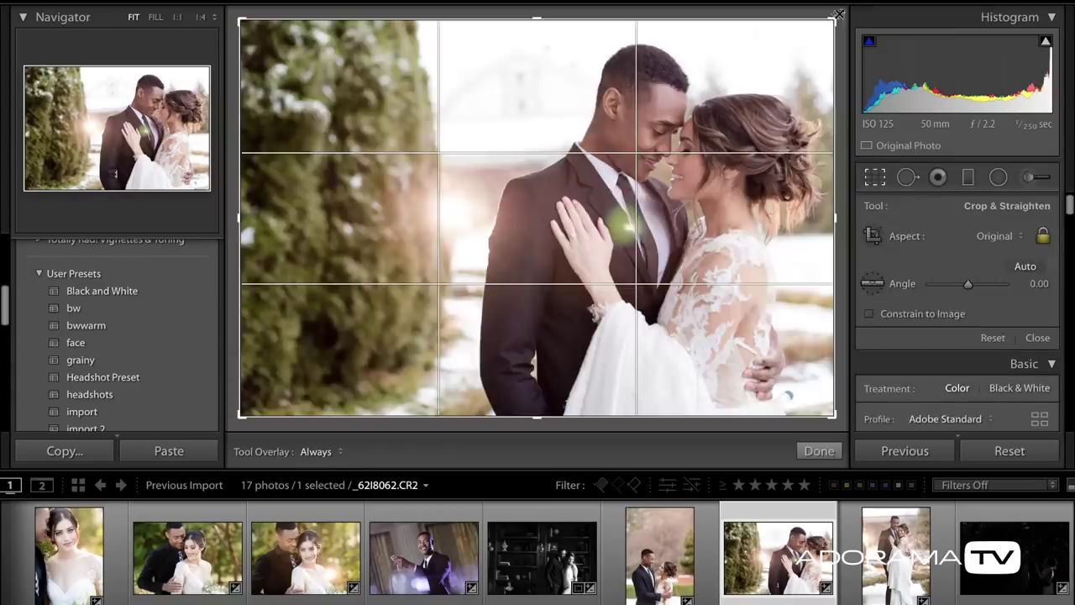
Step: Straighten the photo with a slight rotation and deepen its Blacks to −49
drag(836, 15, 844, 19)
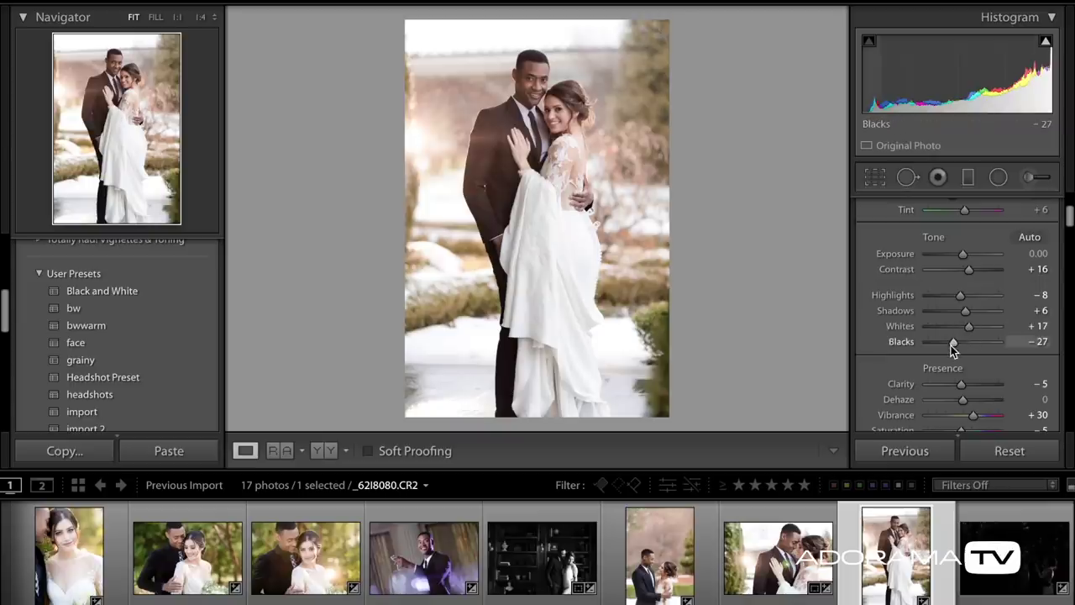
drag(950, 345, 942, 344)
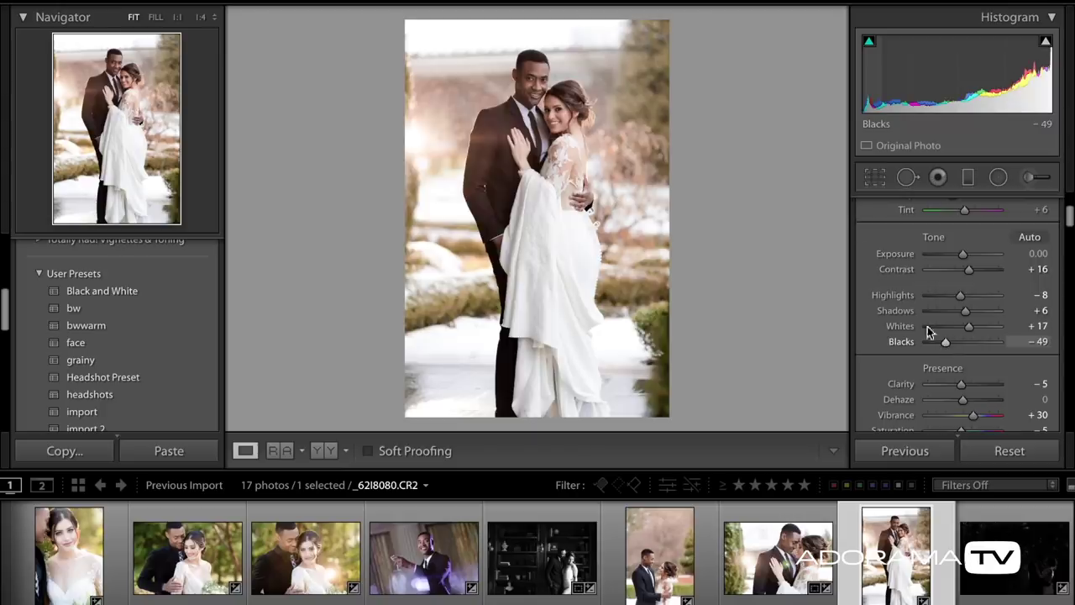
Step: Rotate the full-length couple portrait to a 1.62° angle and commit the crop
click(874, 177)
drag(753, 37, 756, 44)
key(Return)
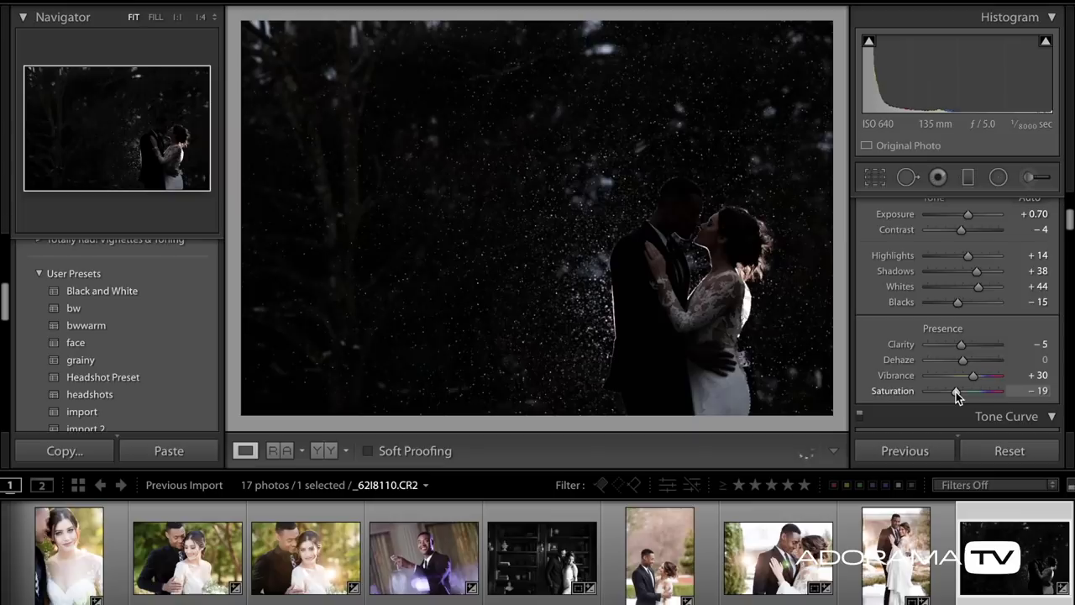
Step: In the Basic panel, raise Saturation, then set Exposure +2.55, Highlights −15 and Whites +36
drag(956, 392, 962, 391)
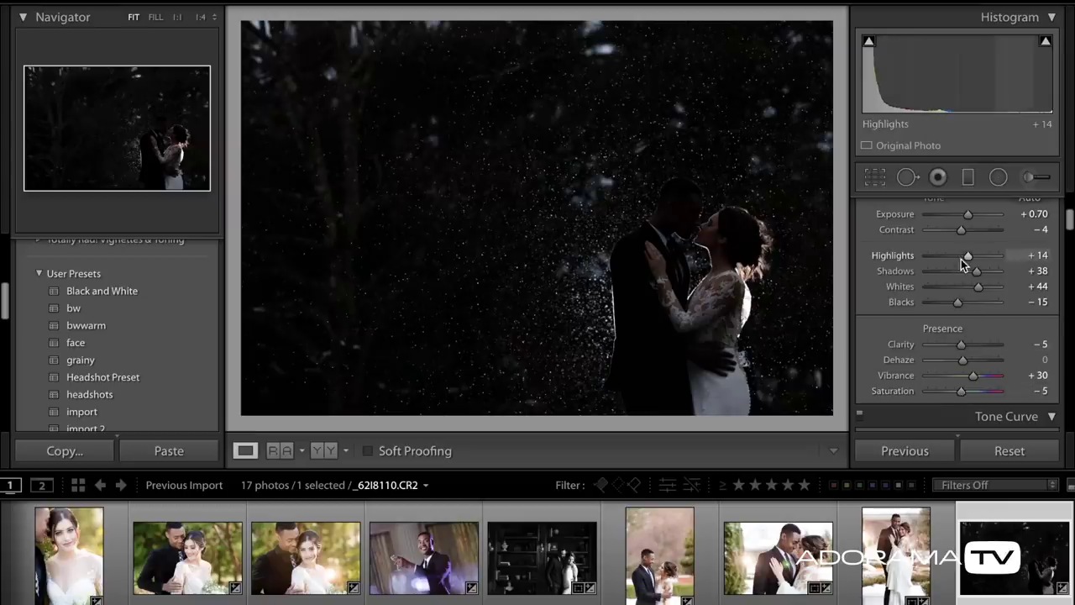
scroll(968, 261, up, 2)
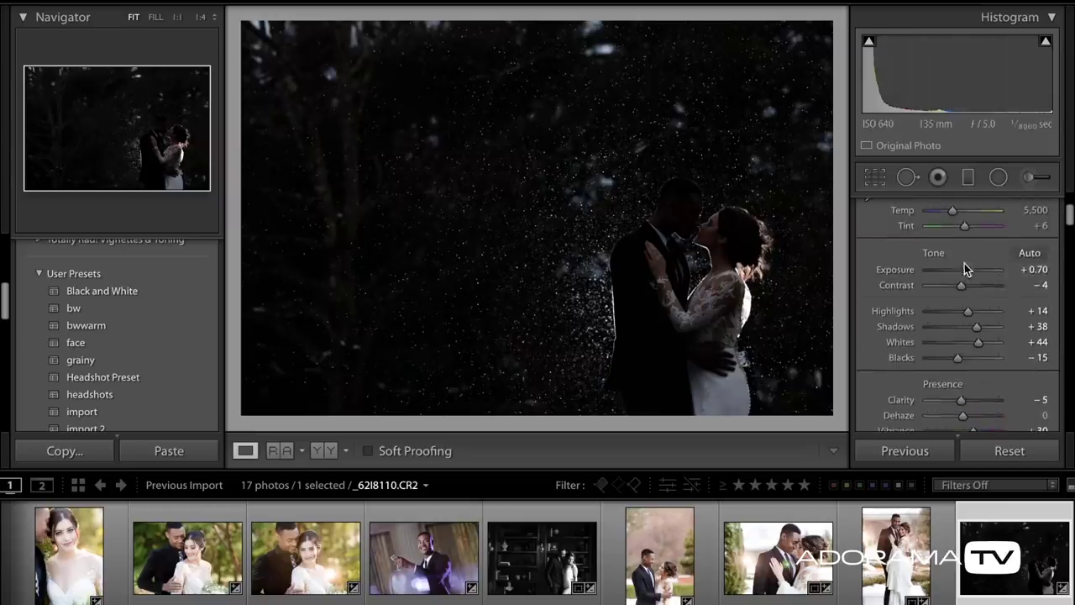
drag(971, 270, 976, 271)
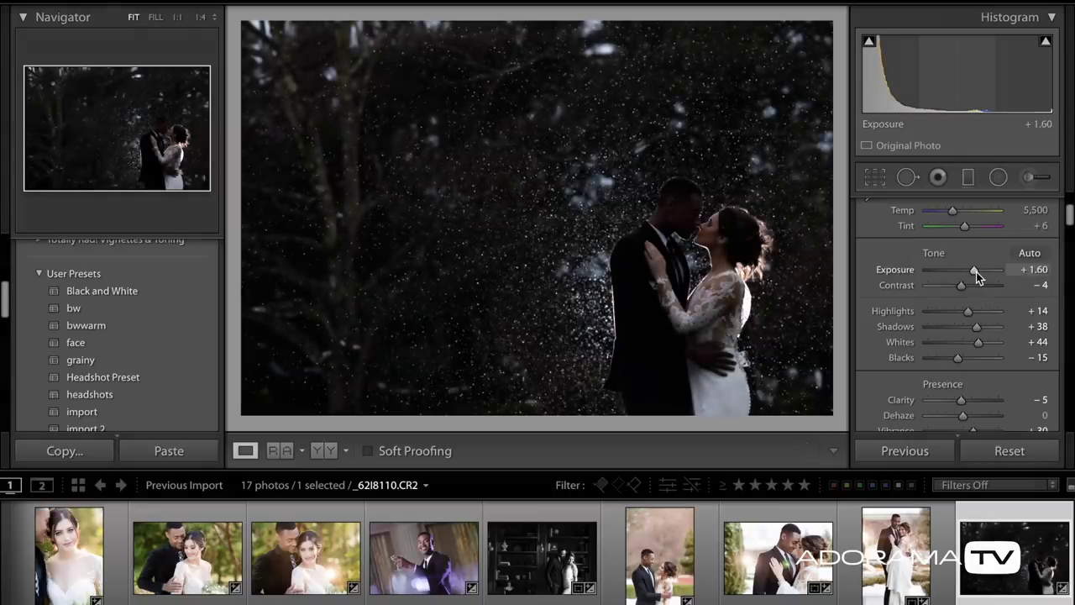
drag(977, 270, 982, 274)
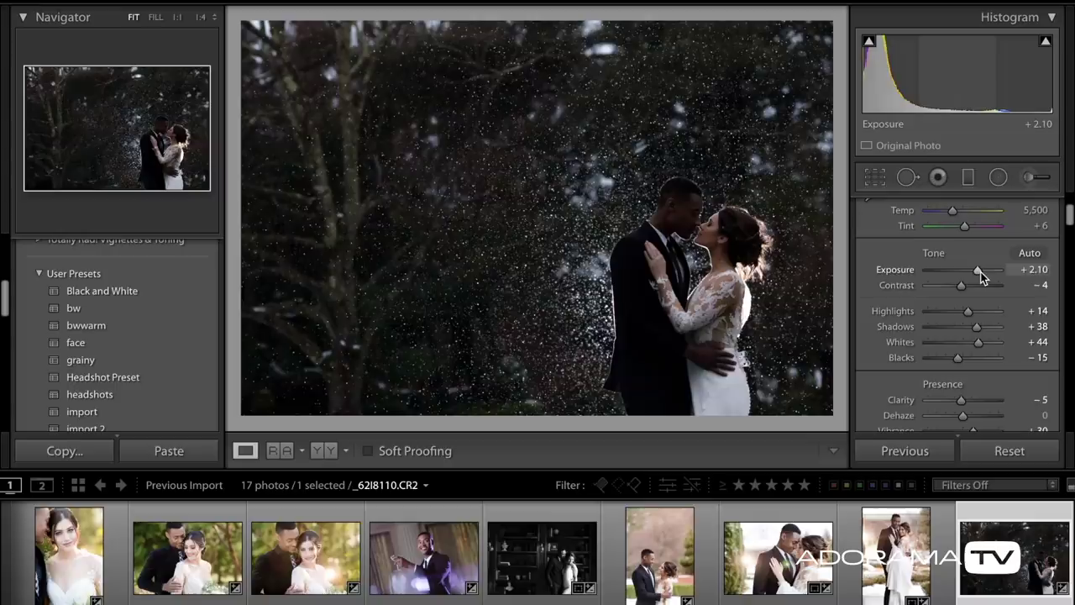
drag(968, 312, 957, 316)
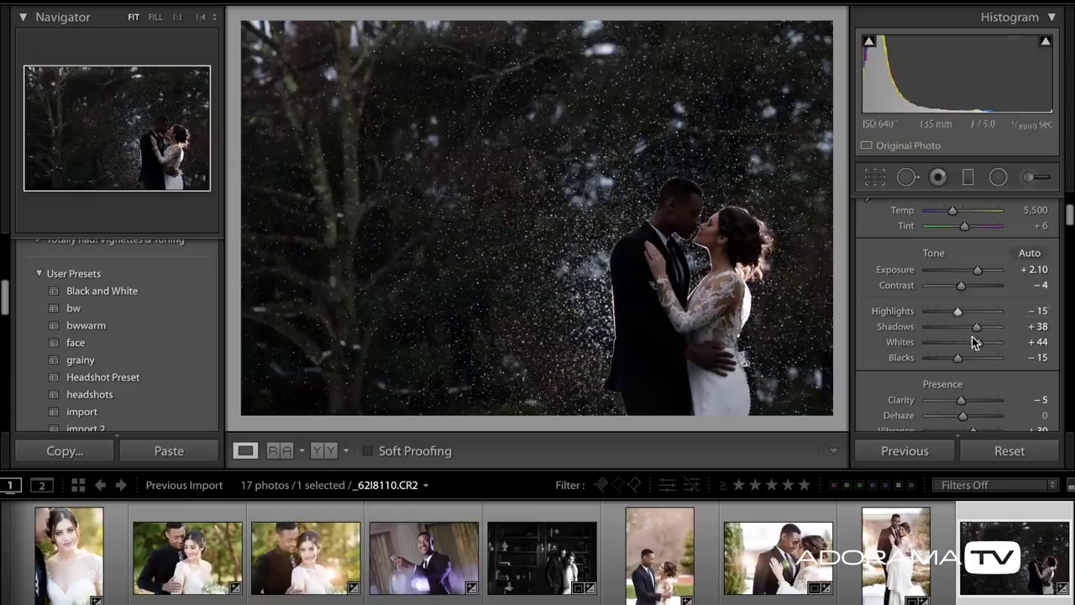
drag(980, 346, 976, 348)
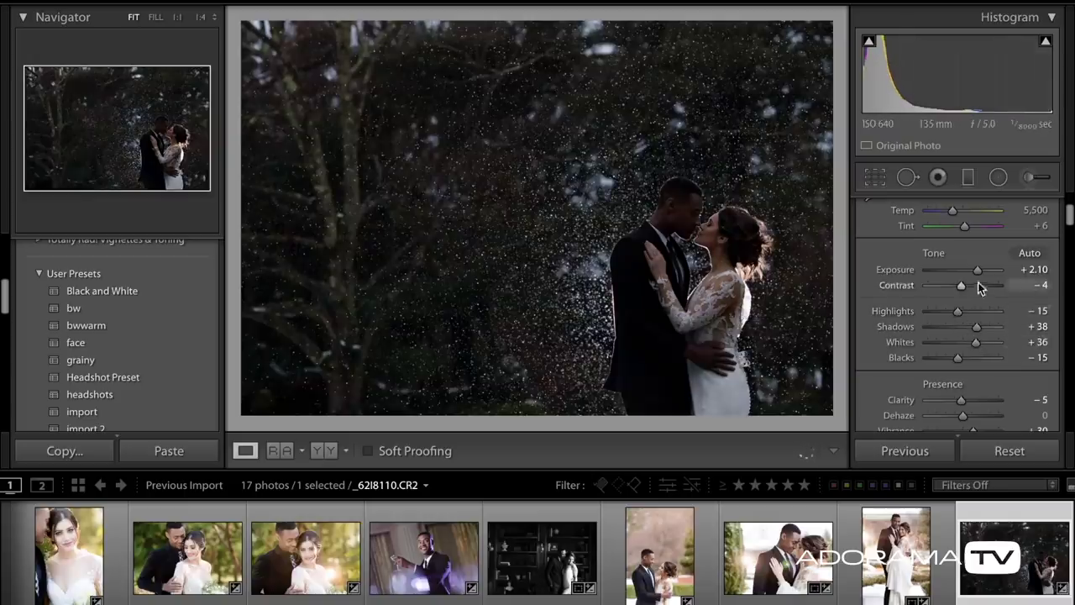
drag(978, 269, 983, 272)
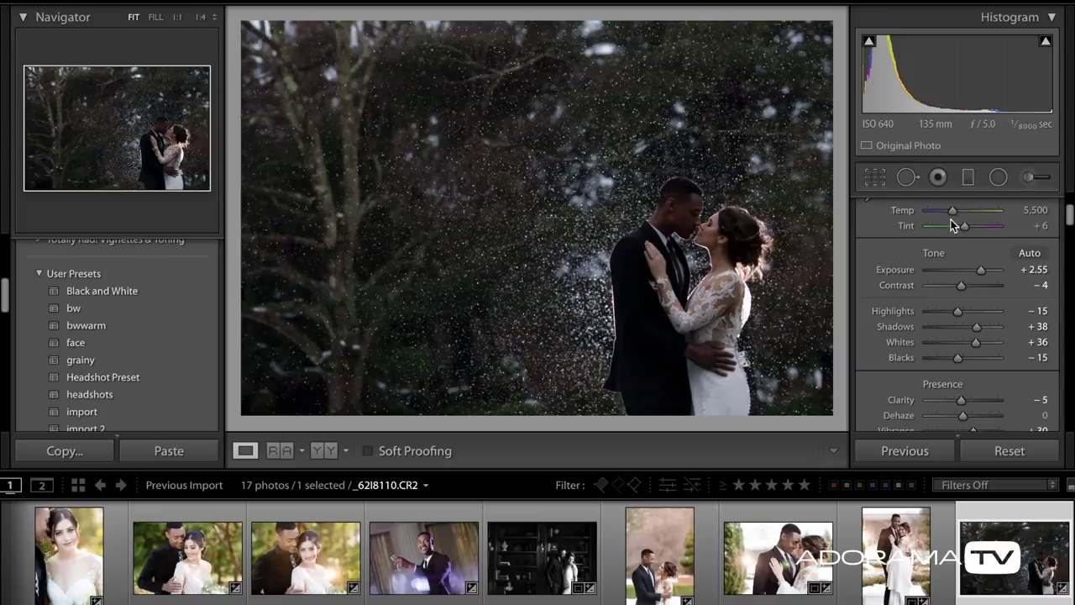